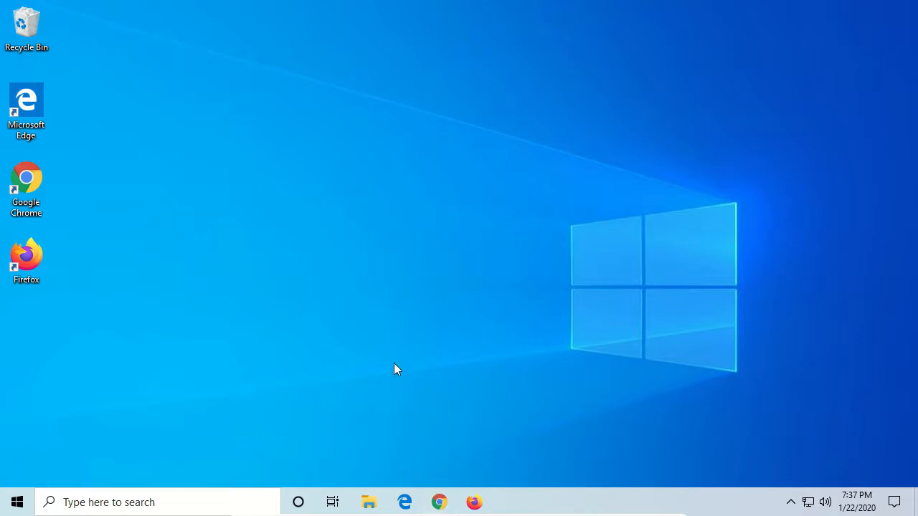
- Open Chrome and search Google for FileZilla
{"action": "left_click", "coordinate": [441, 503]}
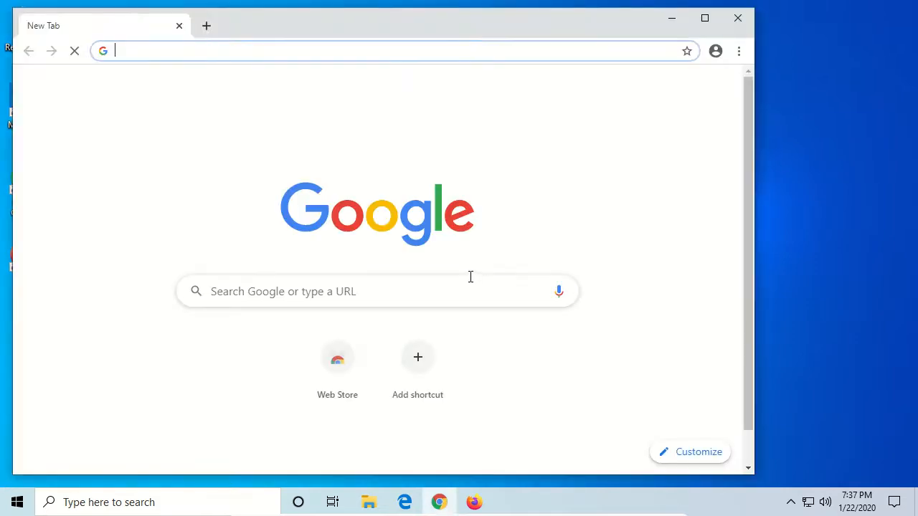
{"action": "type", "text": "F"}
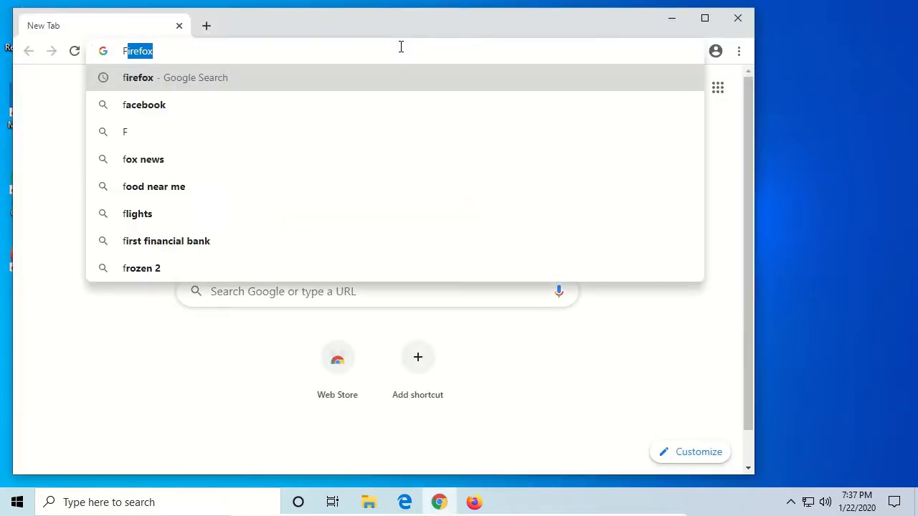
{"action": "type", "text": "ileZilla"}
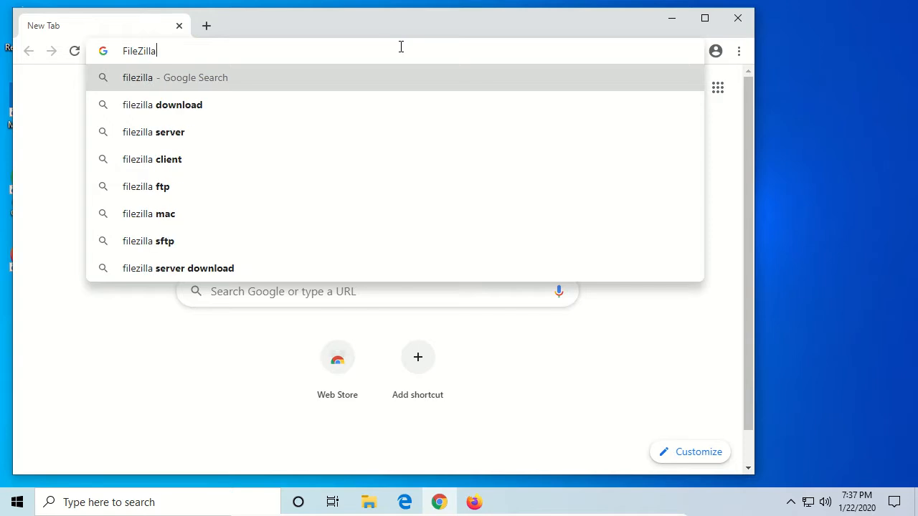
{"action": "key", "text": "Return"}
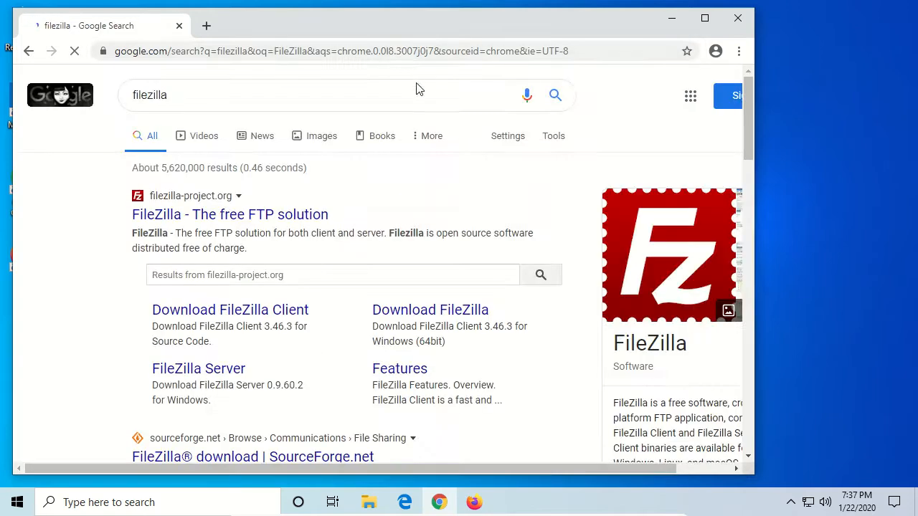
- Open the official FileZilla project site from the results and go to the FileZilla Client download page
{"action": "left_click", "coordinate": [310, 215]}
{"action": "scroll", "coordinate": [316, 220], "scroll_direction": "down", "scroll_amount": 3}
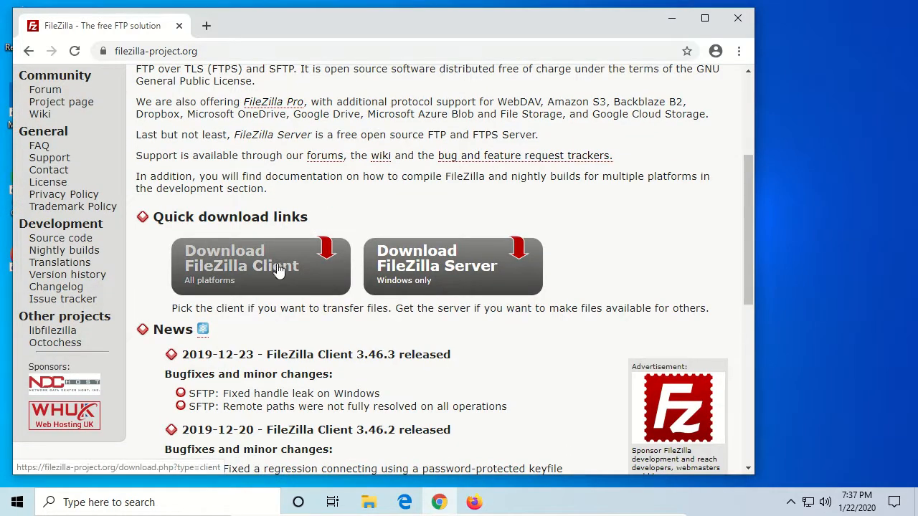
{"action": "left_click", "coordinate": [267, 266]}
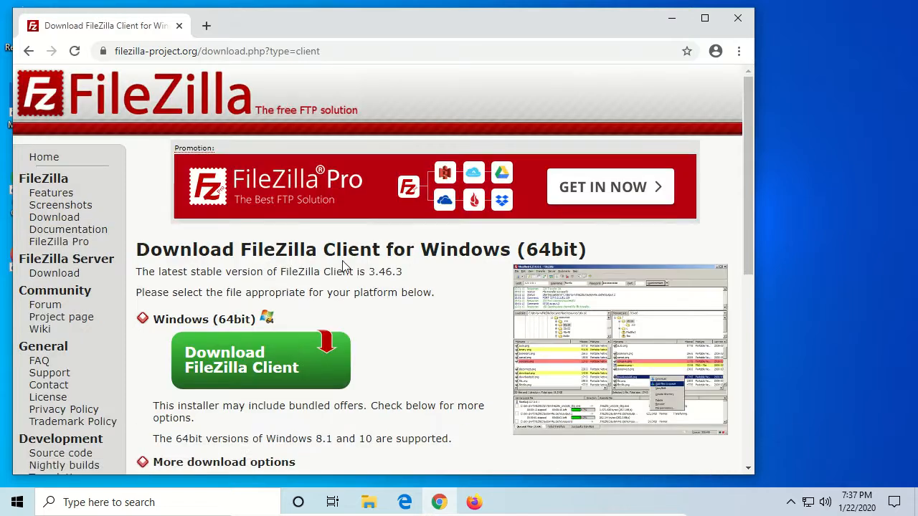
- Download the standard FileZilla edition of the Windows 64bit client installer
{"action": "scroll", "coordinate": [351, 260], "scroll_direction": "down", "scroll_amount": 2}
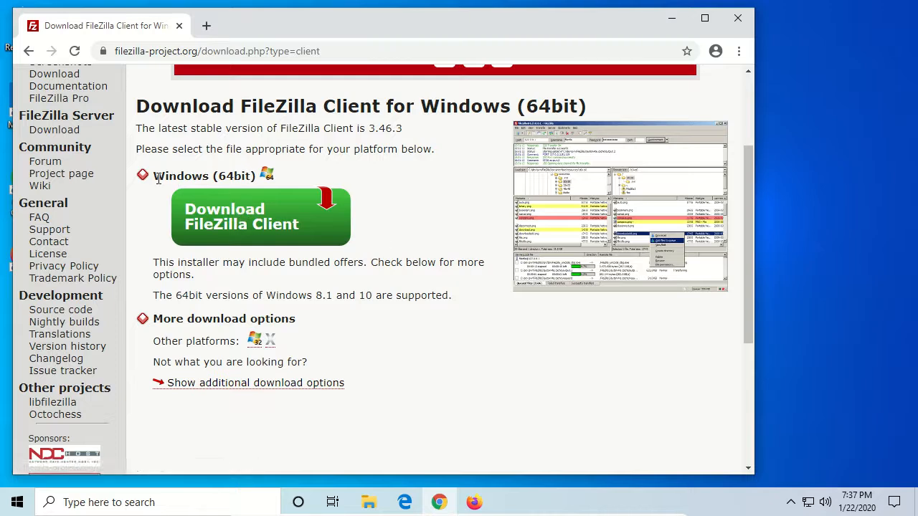
{"action": "left_click", "coordinate": [235, 223]}
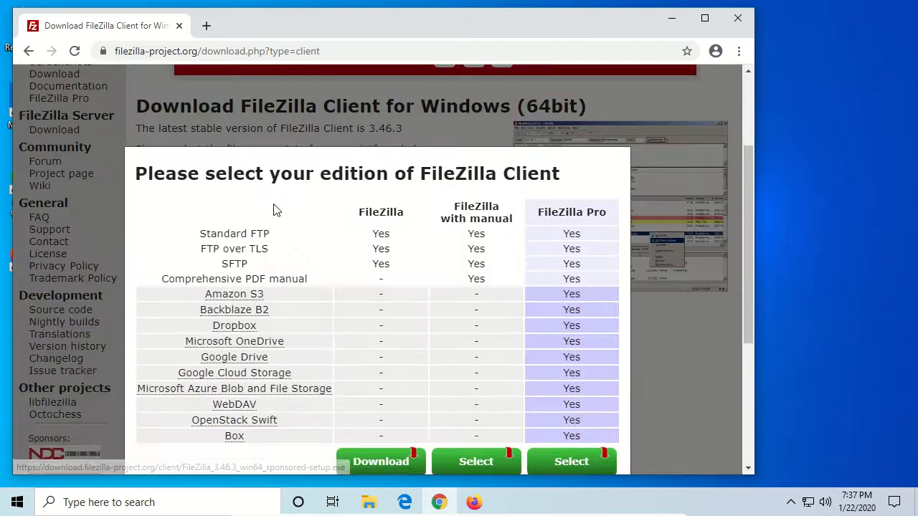
{"action": "scroll", "coordinate": [354, 139], "scroll_direction": "down", "scroll_amount": 2}
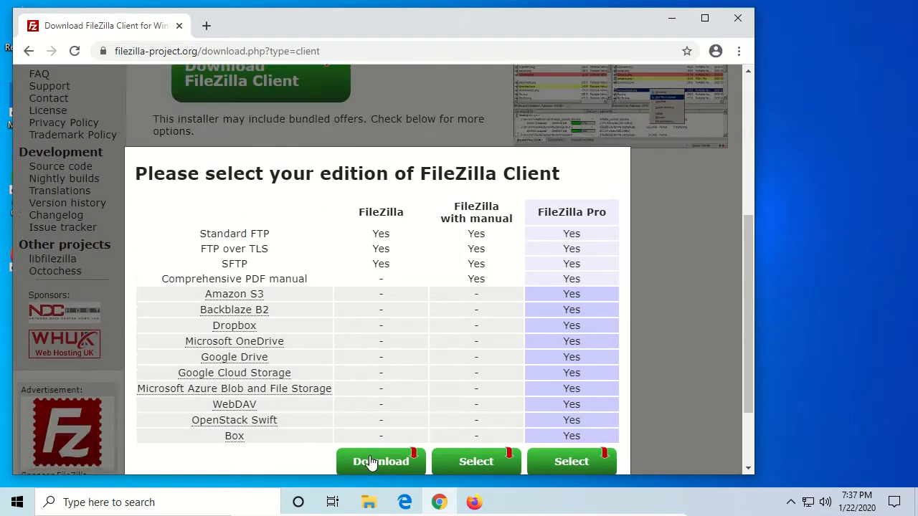
{"action": "left_click", "coordinate": [381, 463]}
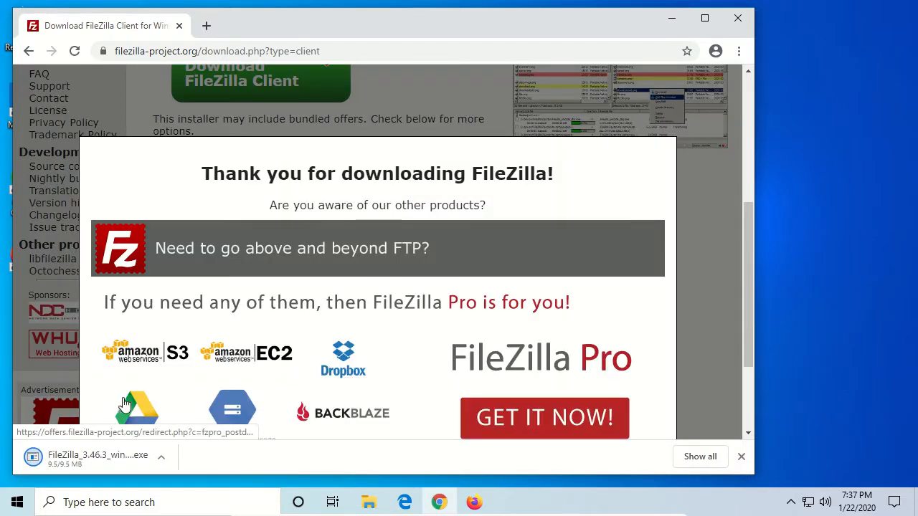
- Launch the downloaded FileZilla installer, allow it to make changes, and accept the licence agreement
{"action": "left_click", "coordinate": [98, 467]}
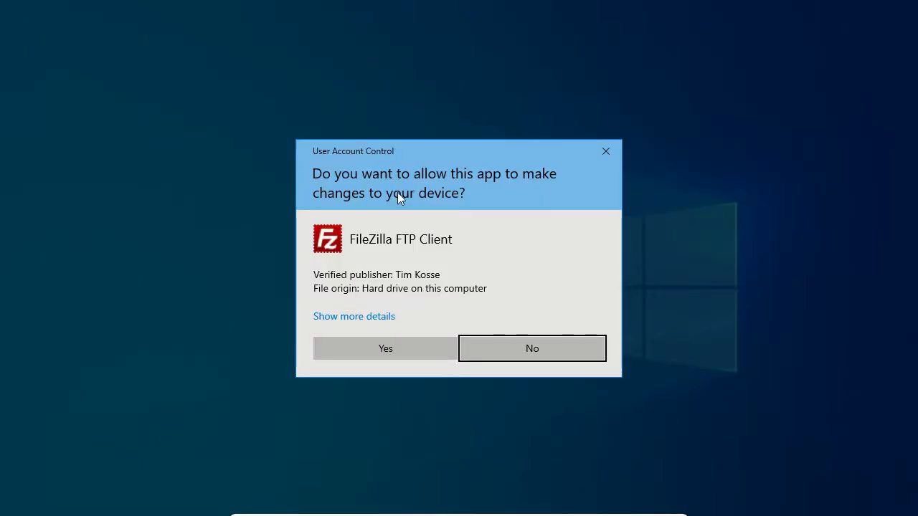
{"action": "left_click", "coordinate": [376, 347]}
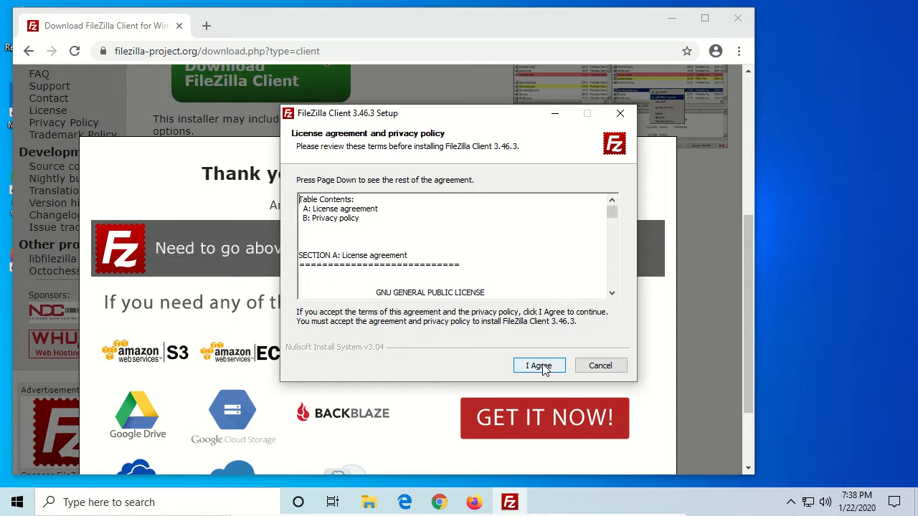
{"action": "left_click_drag", "start_coordinate": [615, 220], "coordinate": [622, 301]}
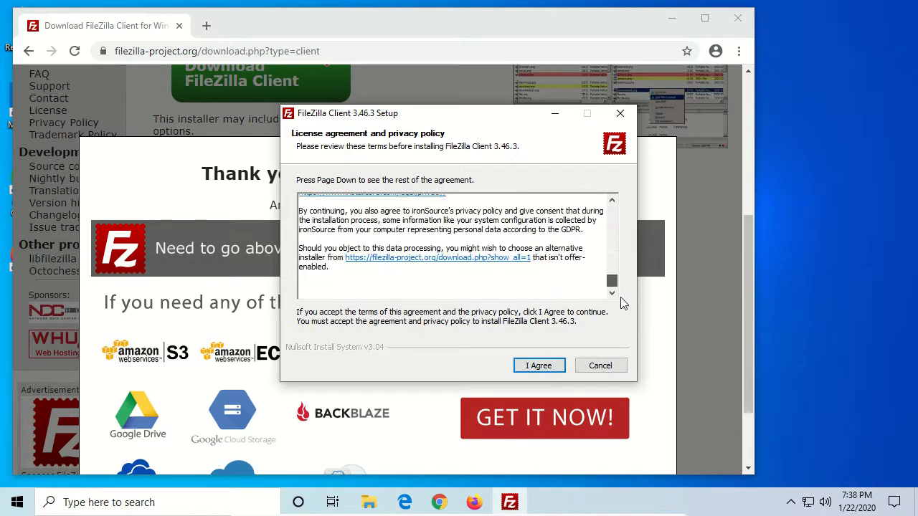
{"action": "left_click", "coordinate": [539, 366]}
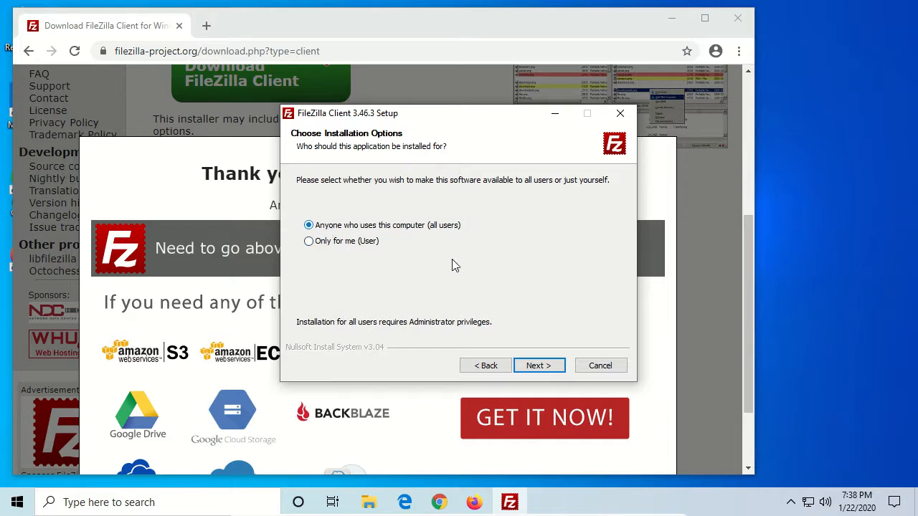
- Install for anyone who uses this computer and add the Desktop Icon component
{"action": "left_click", "coordinate": [539, 366]}
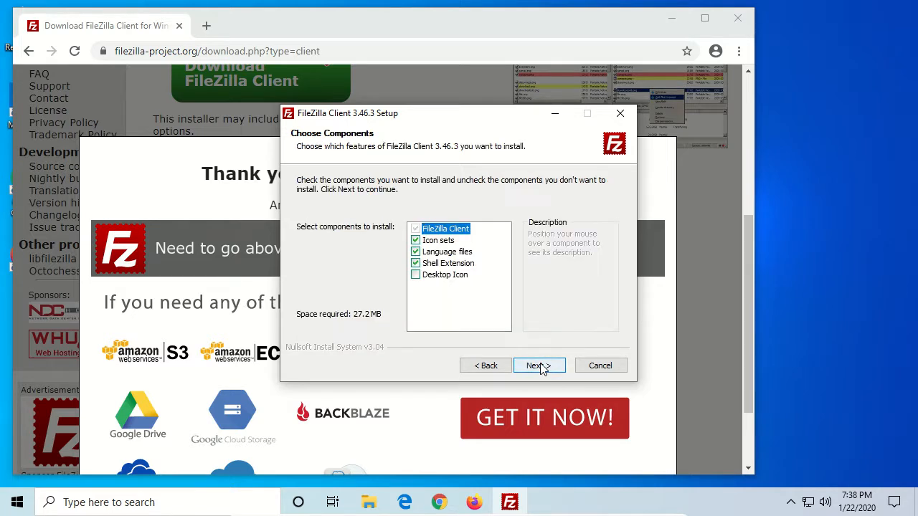
{"action": "left_click", "coordinate": [415, 274]}
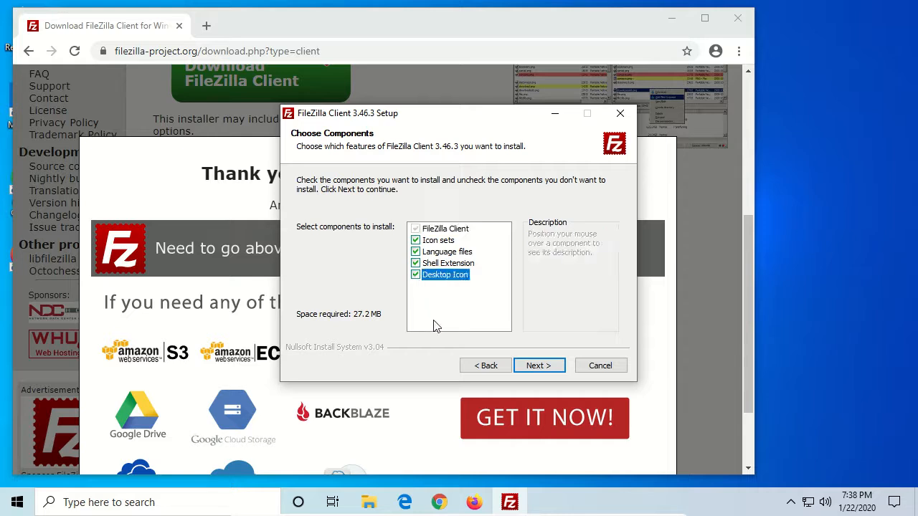
{"action": "left_click", "coordinate": [539, 366]}
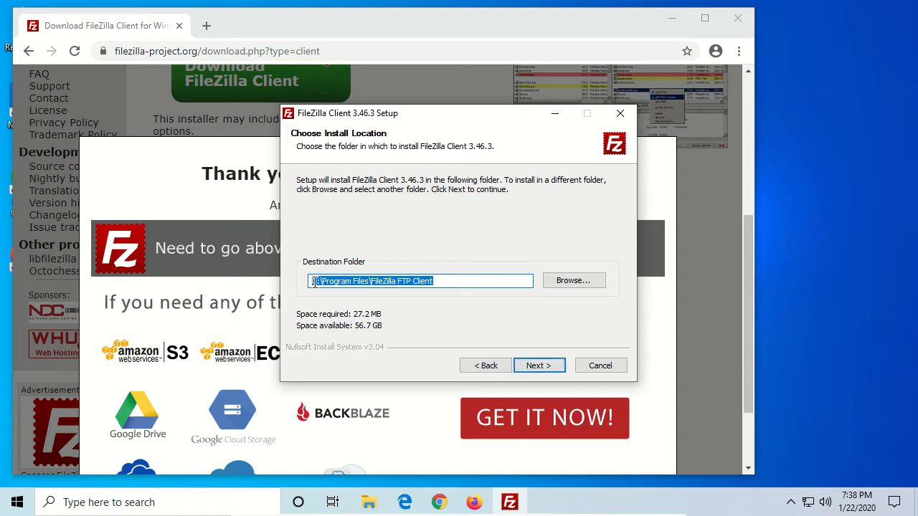
- Keep the default destination folder C:\Program Files\FileZilla FTP Client and the default Start Menu folder
{"action": "left_click_drag", "start_coordinate": [313, 281], "coordinate": [445, 281]}
{"action": "left_click", "coordinate": [449, 281]}
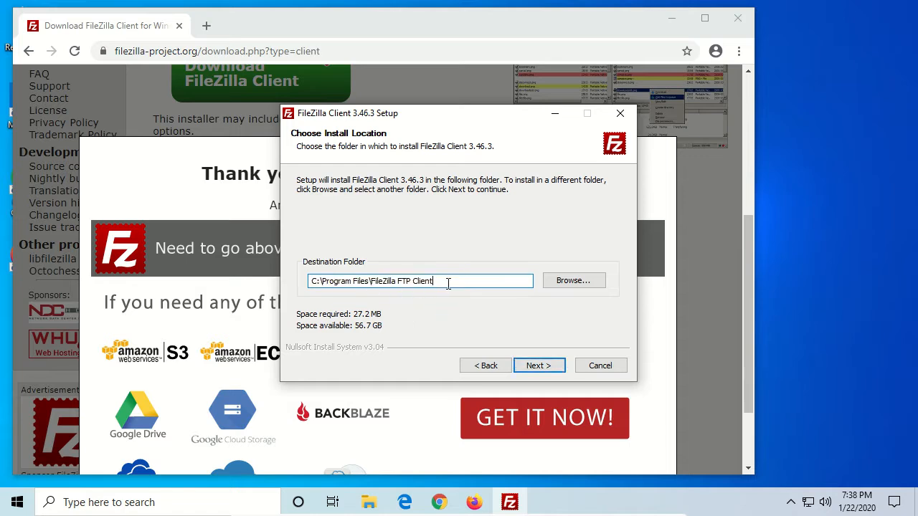
{"action": "left_click", "coordinate": [539, 366]}
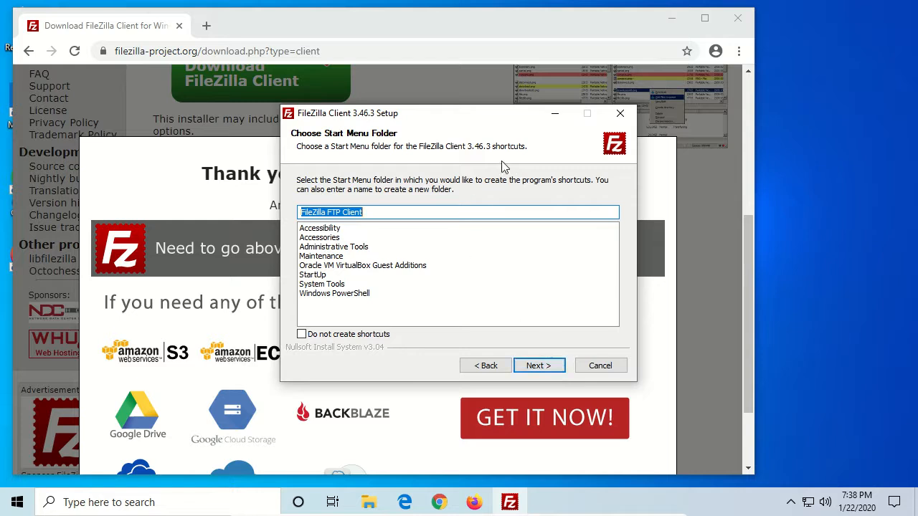
{"action": "left_click", "coordinate": [534, 368]}
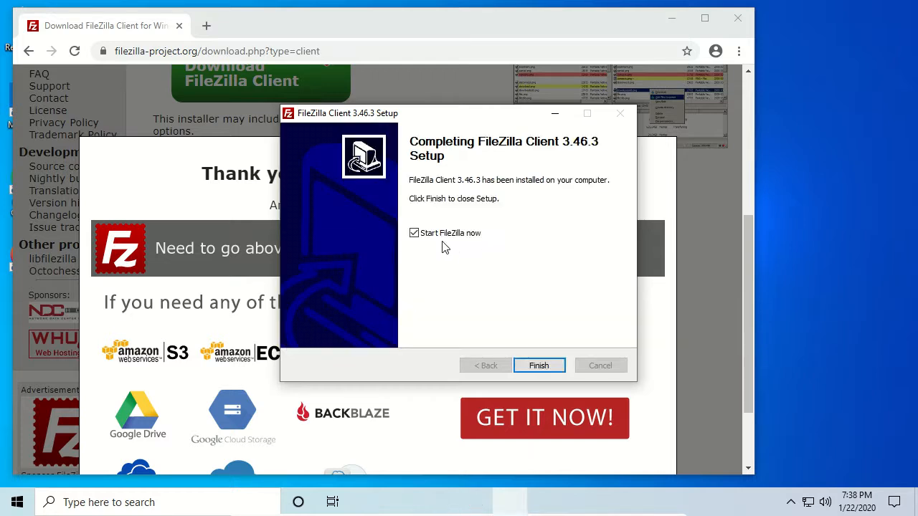
- Finish setup with FileZilla starting and dismiss the welcome dialog
{"action": "left_click", "coordinate": [557, 365]}
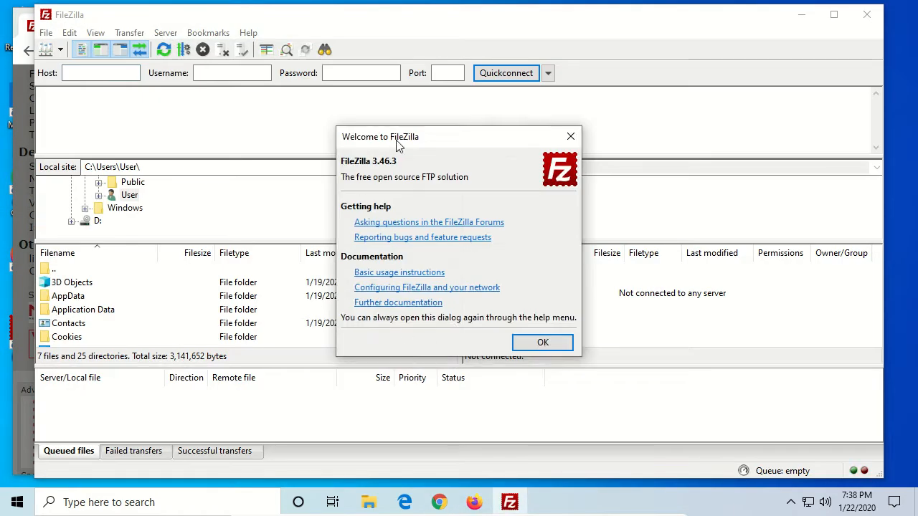
{"action": "left_click_drag", "start_coordinate": [423, 144], "coordinate": [404, 127]}
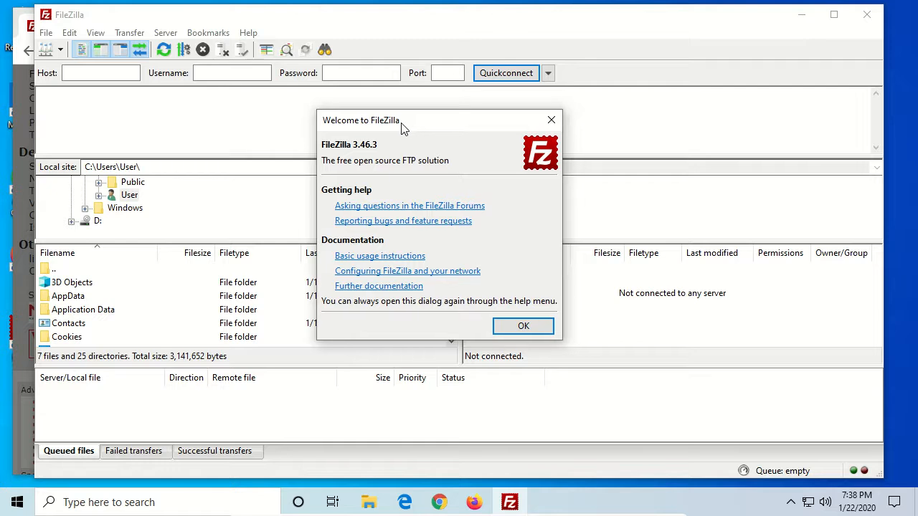
{"action": "left_click", "coordinate": [523, 327]}
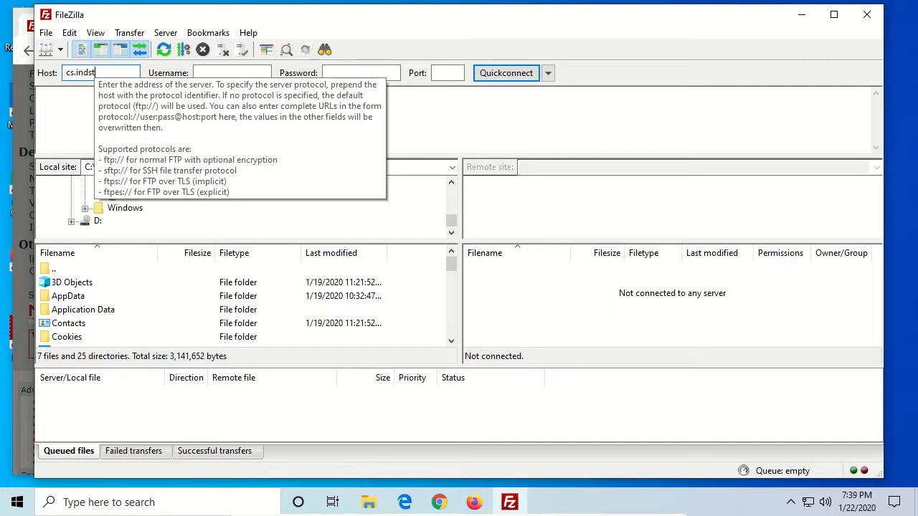
- Enter cs.indstate.edu as the host and fill in the account username
{"action": "type", "text": "state.edu"}
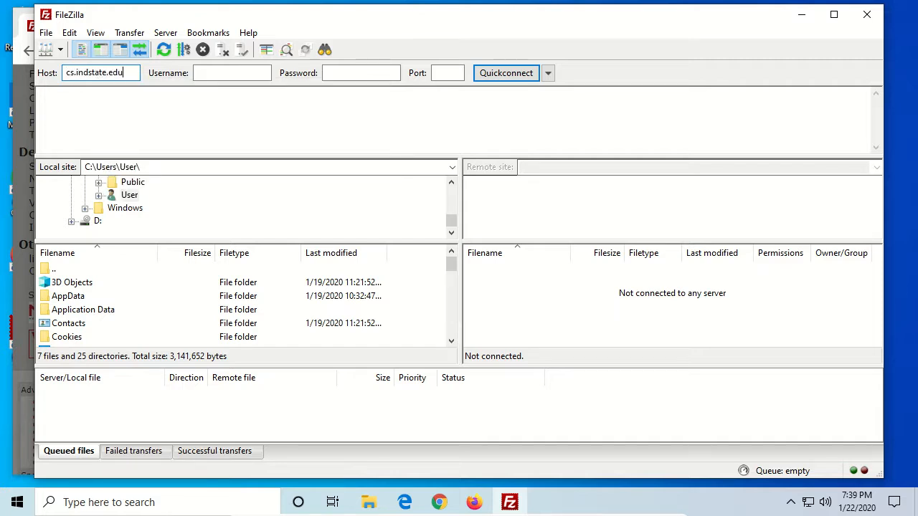
{"action": "key", "text": "Tab"}
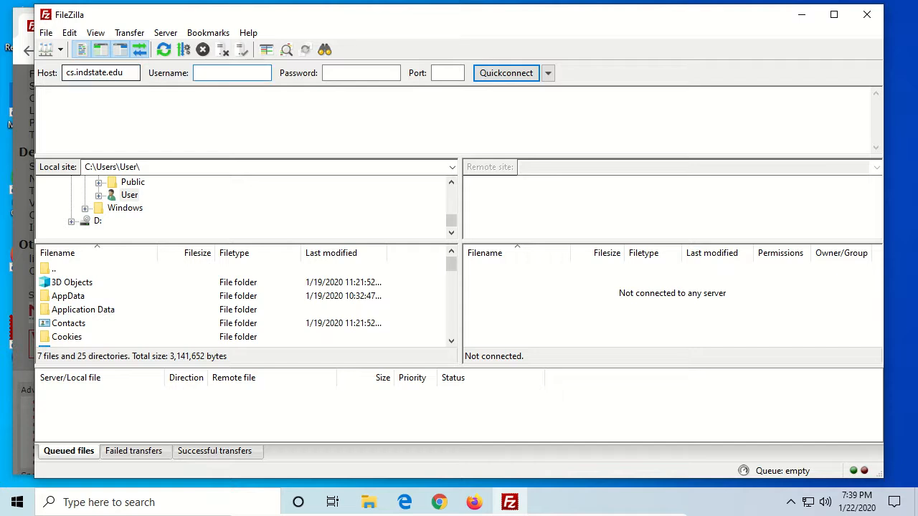
{"action": "type", "text": "cs10100"}
- Enter the account password and port 22, then quick-connect to the server
{"action": "left_click", "coordinate": [361, 71]}
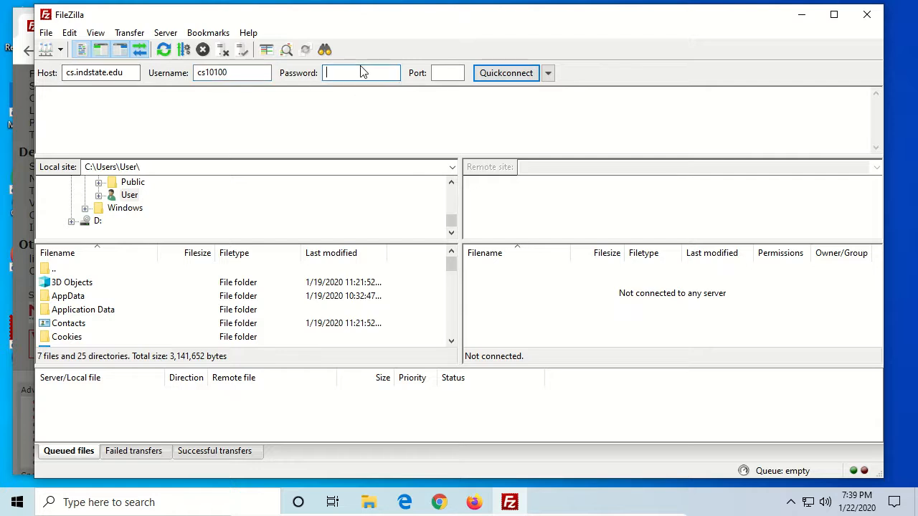
{"action": "type", "text": "•••••••••••"}
{"action": "left_click", "coordinate": [436, 72]}
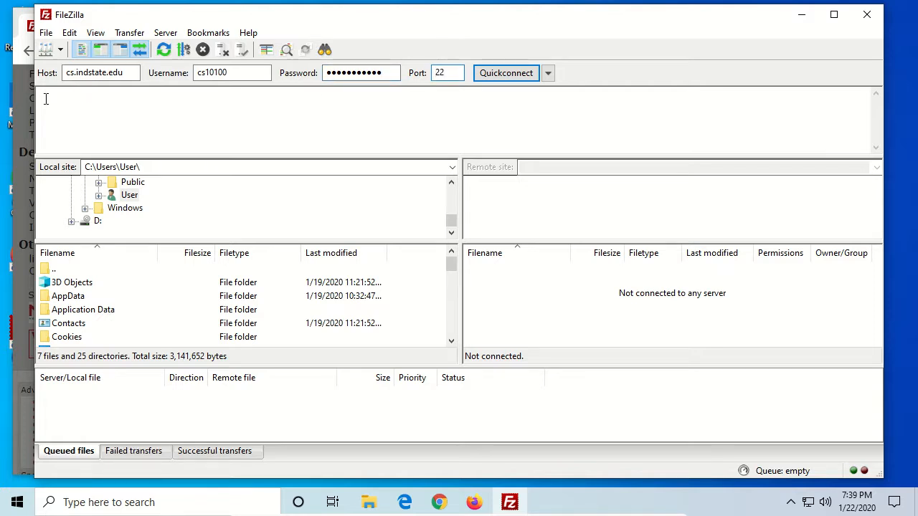
{"action": "left_click", "coordinate": [510, 74]}
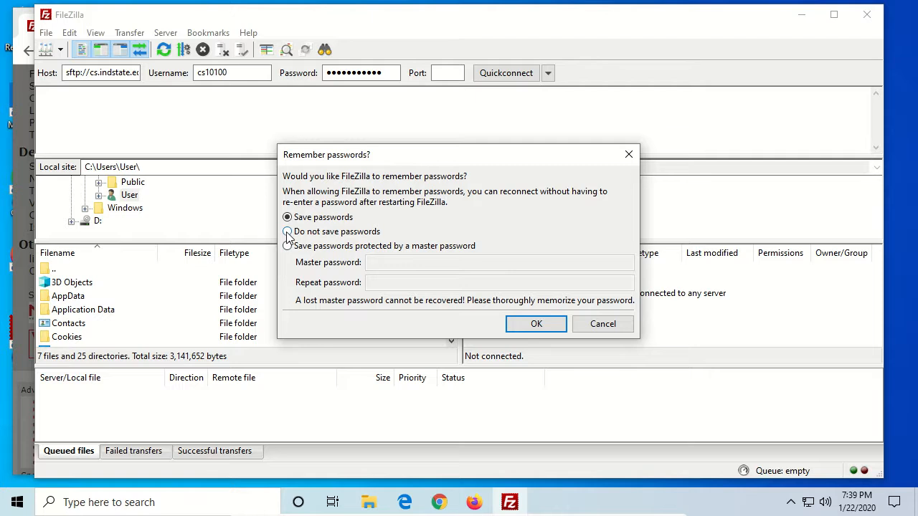
- Choose not to save passwords
{"action": "left_click", "coordinate": [323, 233]}
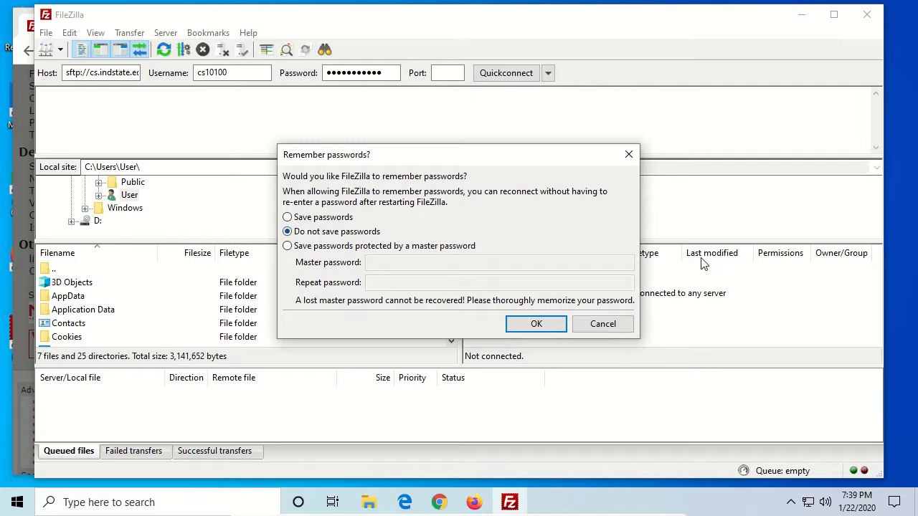
{"action": "left_click", "coordinate": [535, 325]}
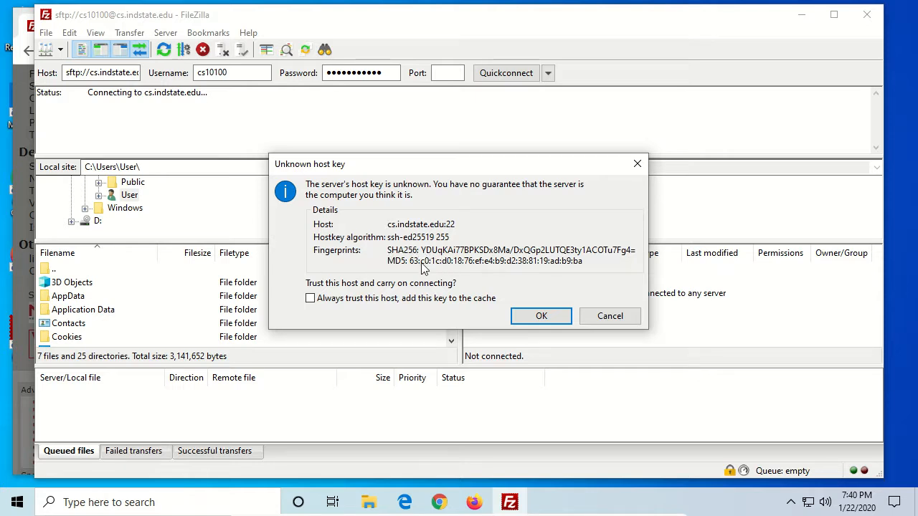
- Always trust the server's host key and continue connecting
{"action": "left_click", "coordinate": [311, 298]}
{"action": "left_click", "coordinate": [541, 319]}
{"action": "left_click", "coordinate": [538, 317]}
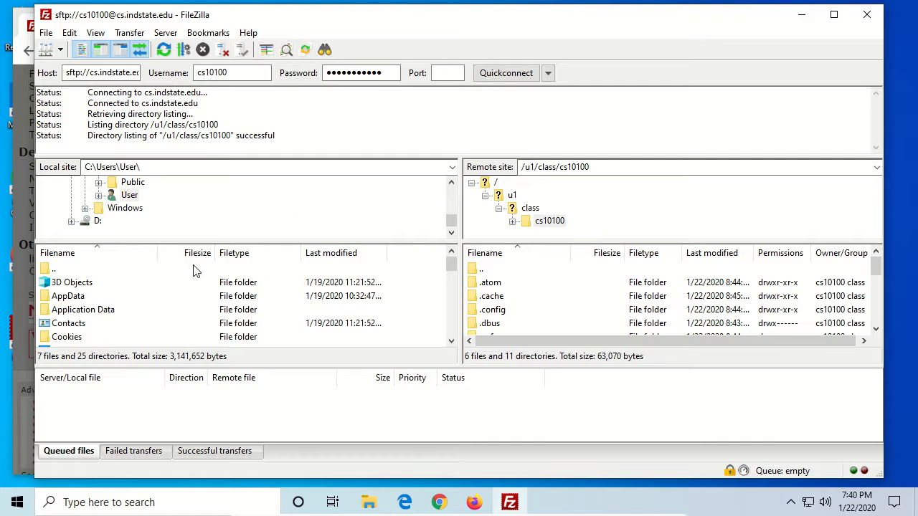
- Open the local Desktop folder under User and select the remote home folder
{"action": "scroll", "coordinate": [126, 207], "scroll_direction": "up", "scroll_amount": 2}
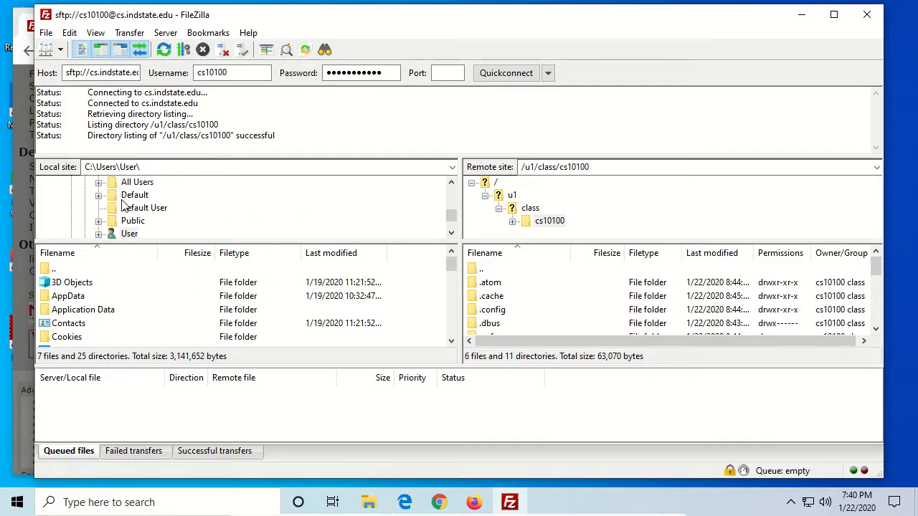
{"action": "scroll", "coordinate": [125, 207], "scroll_direction": "down", "scroll_amount": 1}
{"action": "scroll", "coordinate": [114, 202], "scroll_direction": "down", "scroll_amount": 1}
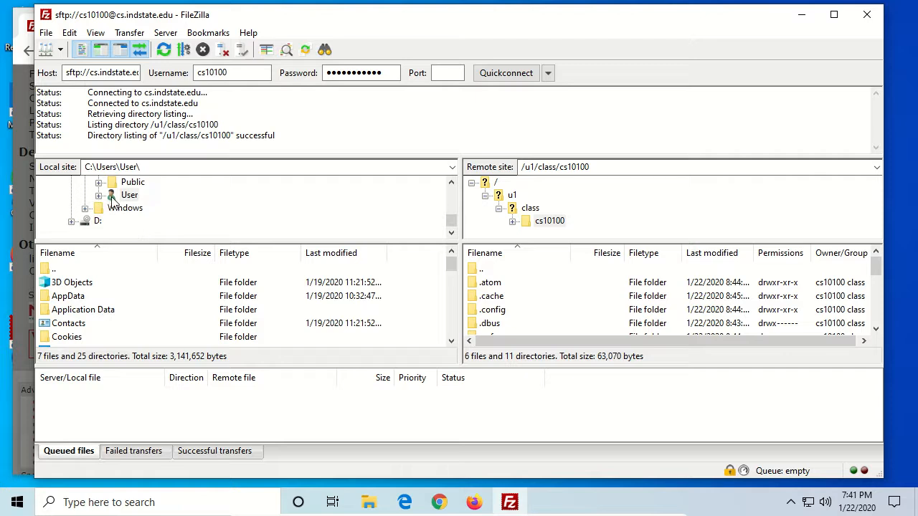
{"action": "double_click", "coordinate": [113, 198]}
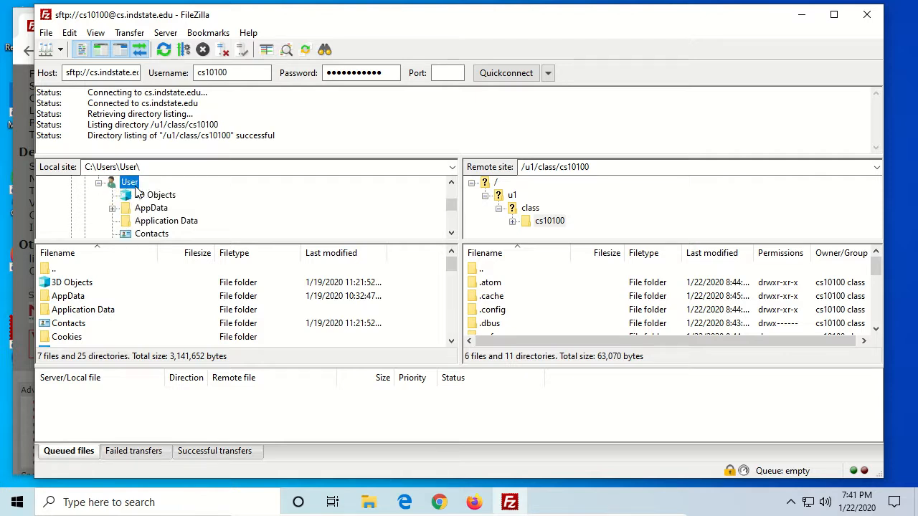
{"action": "scroll", "coordinate": [137, 194], "scroll_direction": "down", "scroll_amount": 1}
{"action": "left_click", "coordinate": [154, 222]}
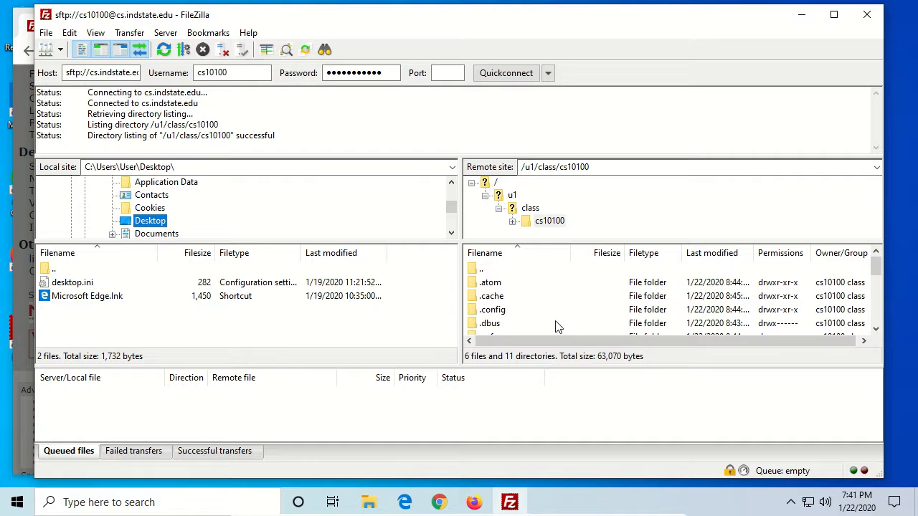
{"action": "left_click", "coordinate": [547, 222]}
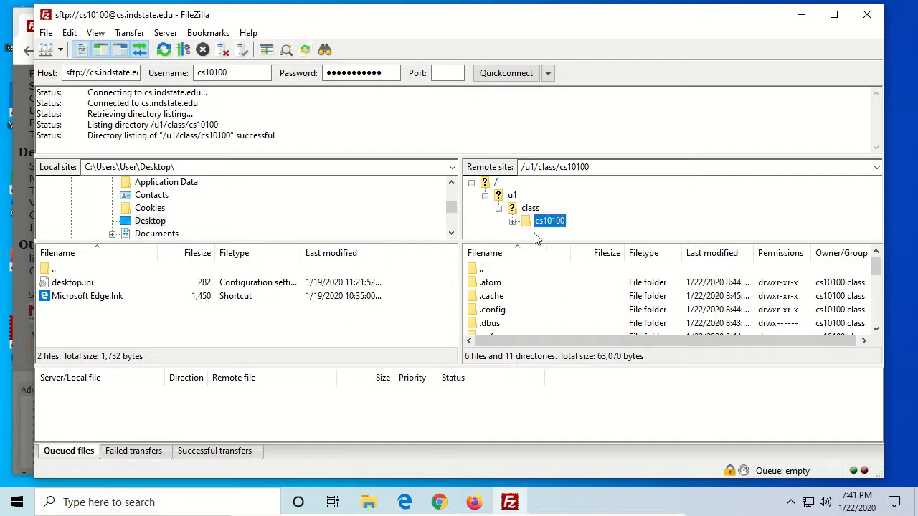
- Browse the subfolders of the remote home folder in the server's directory tree
{"action": "scroll", "coordinate": [529, 294], "scroll_direction": "down", "scroll_amount": 5}
{"action": "scroll", "coordinate": [529, 294], "scroll_direction": "up", "scroll_amount": 5}
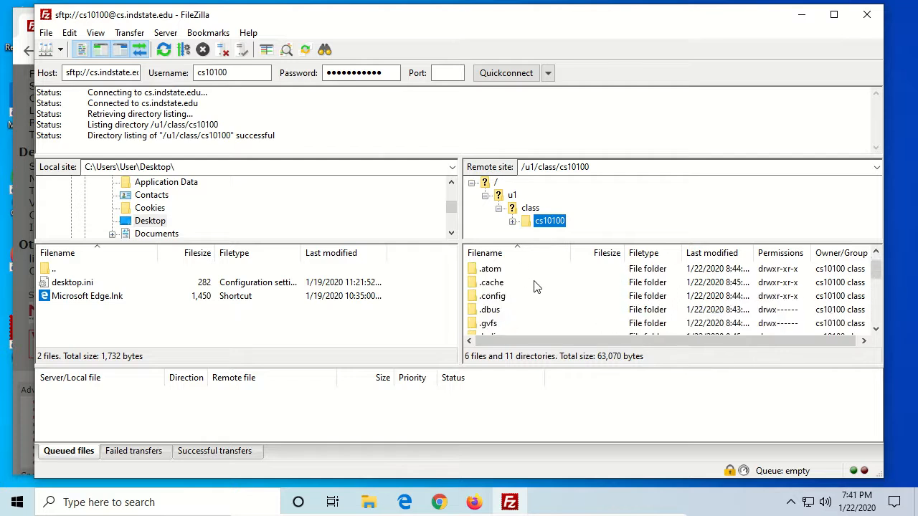
{"action": "left_click", "coordinate": [514, 223]}
{"action": "scroll", "coordinate": [546, 215], "scroll_direction": "down", "scroll_amount": 3}
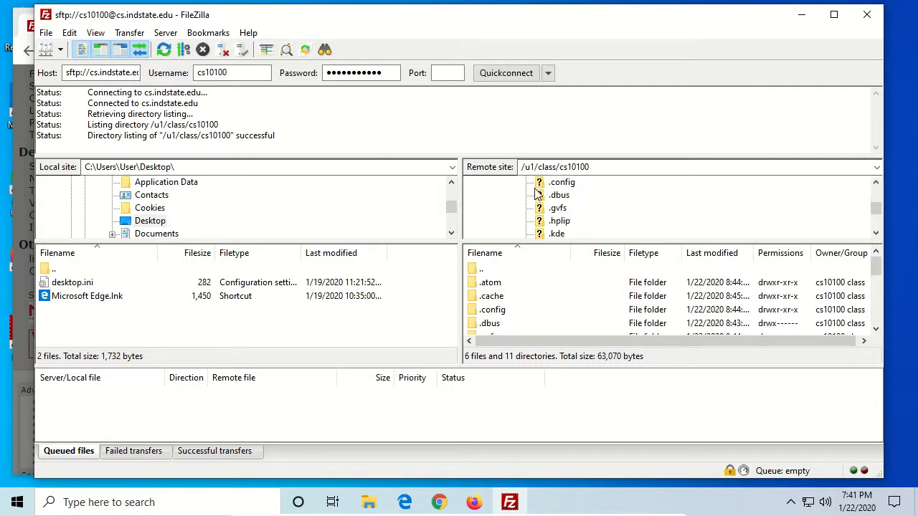
{"action": "scroll", "coordinate": [567, 229], "scroll_direction": "down", "scroll_amount": 1}
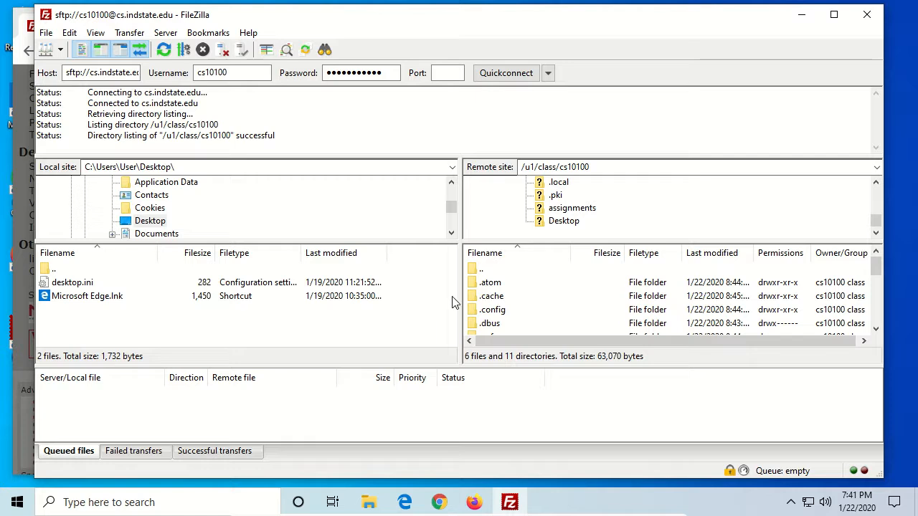
- Create a new text document on the desktop named hello.txt
{"action": "left_click", "coordinate": [802, 15]}
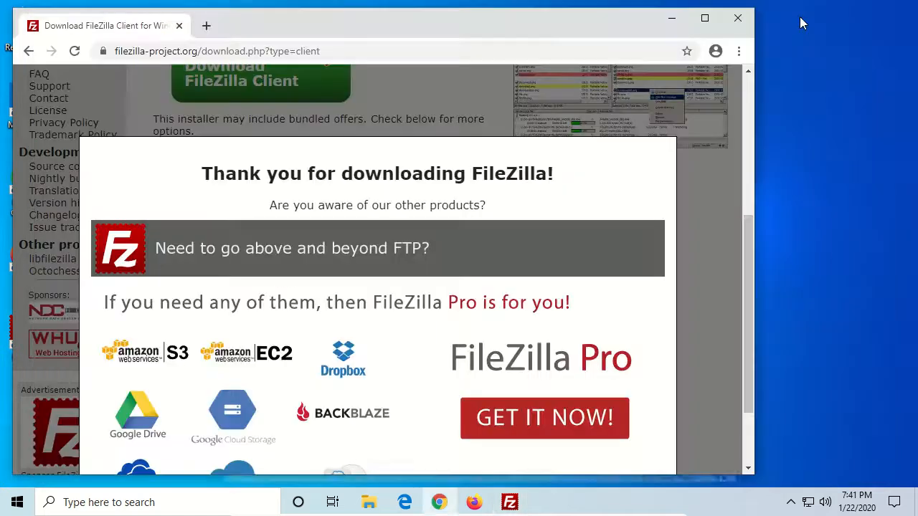
{"action": "left_click", "coordinate": [672, 18]}
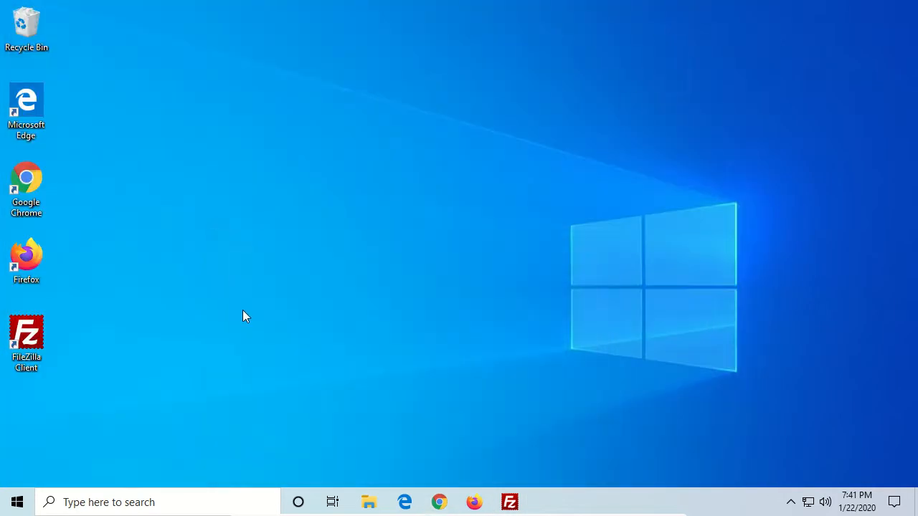
{"action": "right_click", "coordinate": [108, 248]}
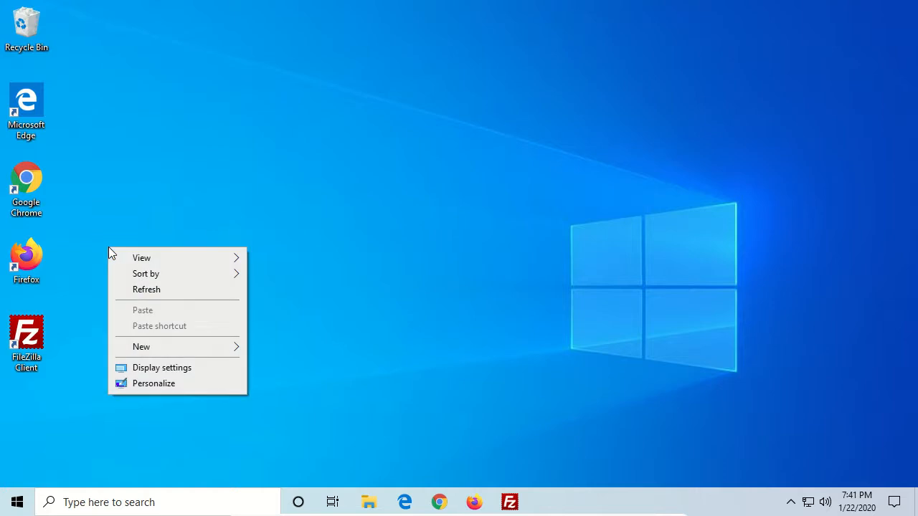
{"action": "mouse_move", "coordinate": [179, 348]}
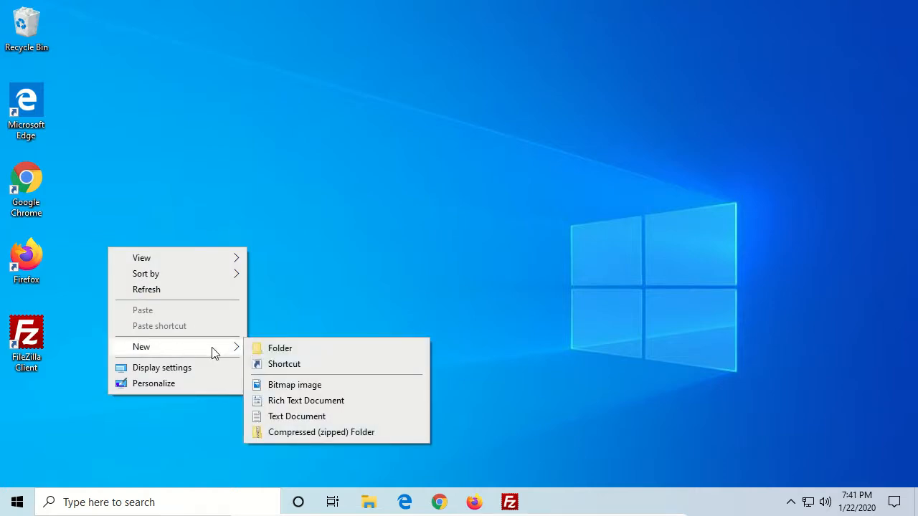
{"action": "left_click", "coordinate": [311, 418]}
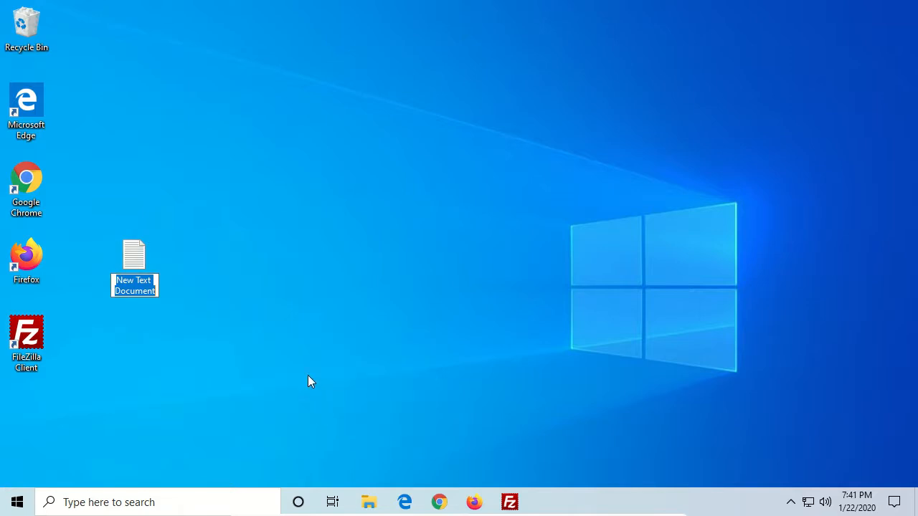
{"action": "type", "text": "hello.txt"}
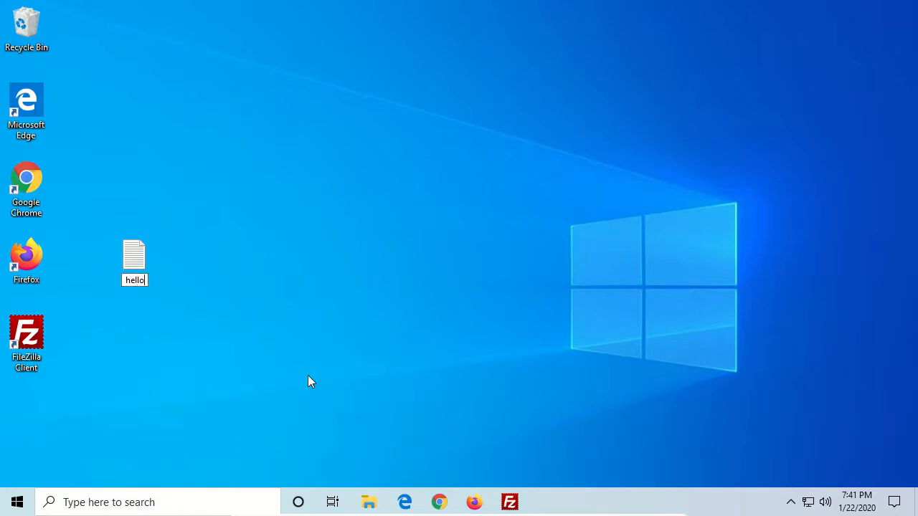
{"action": "key", "text": "Return"}
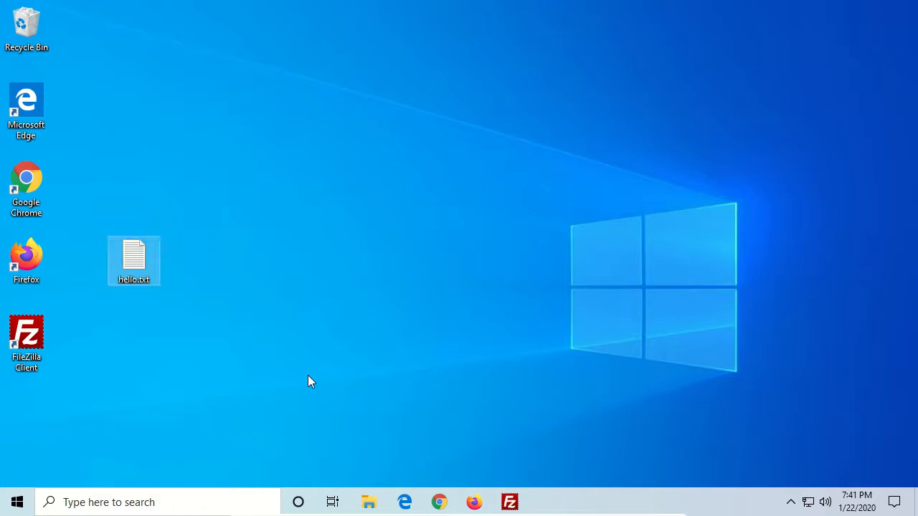
- Open File Explorer and turn on file name extensions
{"action": "left_click", "coordinate": [370, 503]}
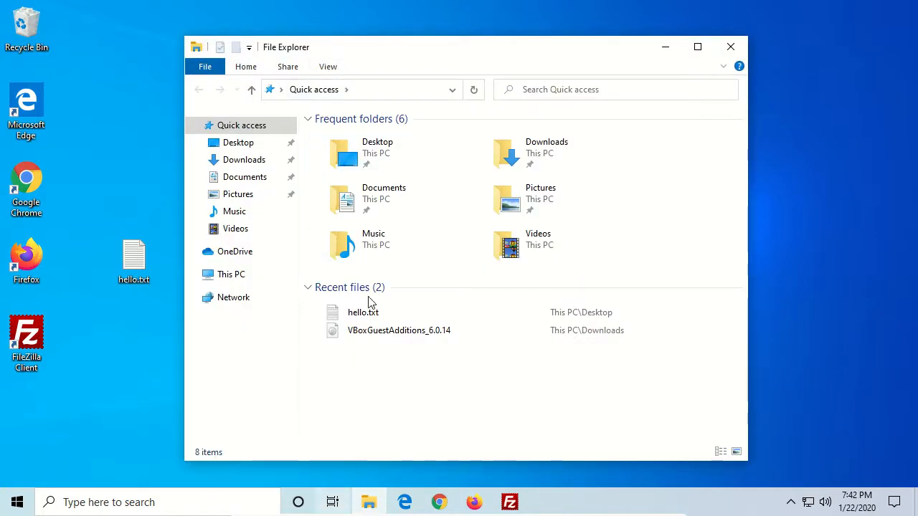
{"action": "left_click", "coordinate": [323, 69]}
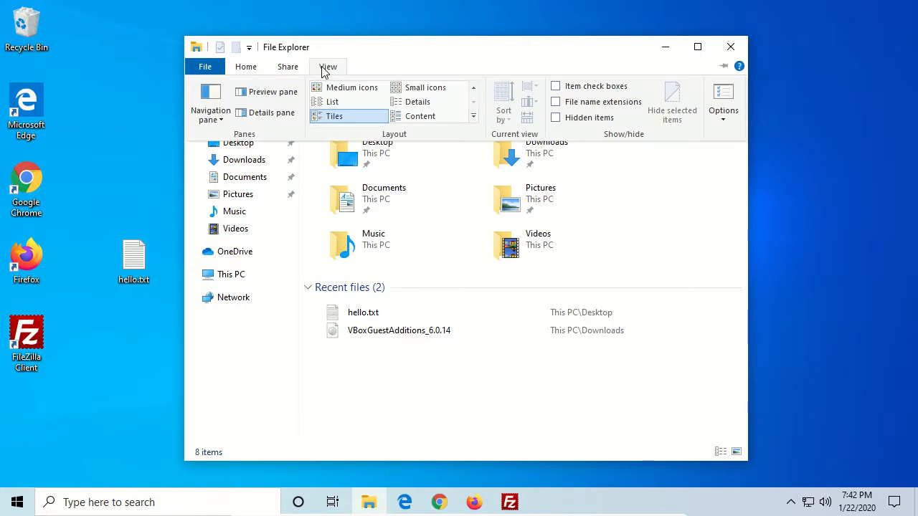
{"action": "left_click", "coordinate": [557, 103]}
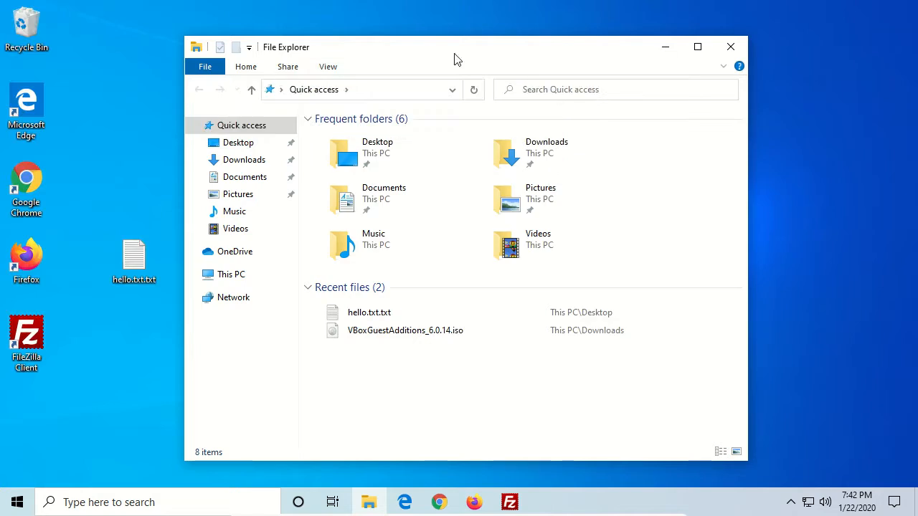
- Rename the desktop file to hello.txt, removing the duplicated .txt extension
{"action": "right_click", "coordinate": [135, 277]}
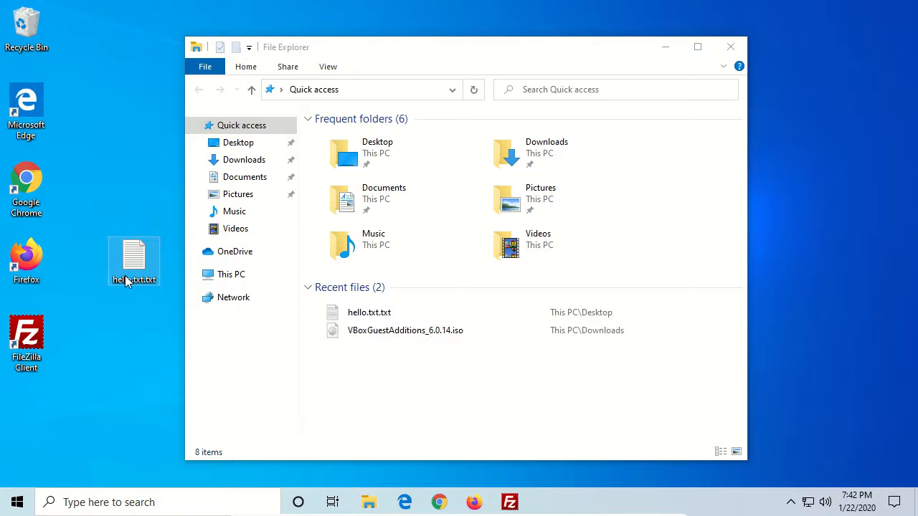
{"action": "left_click", "coordinate": [165, 245]}
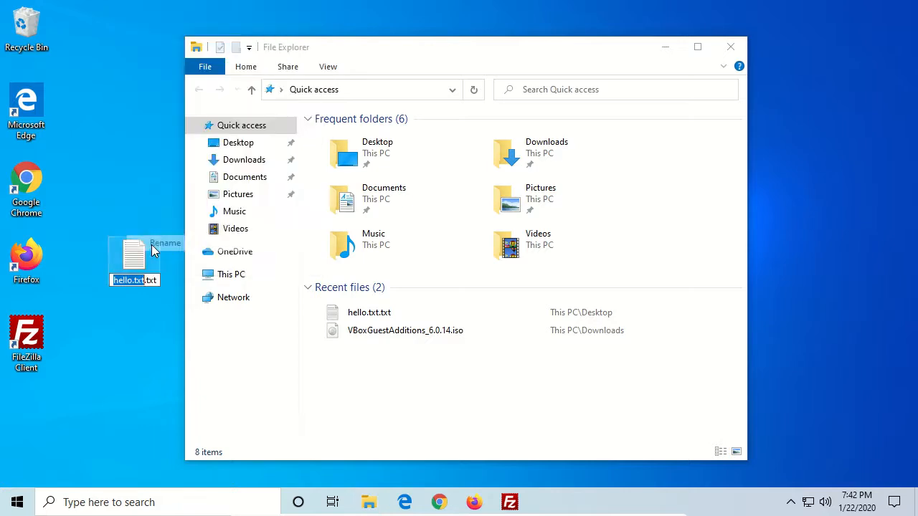
{"action": "key", "text": "Return"}
{"action": "key", "text": "BackSpace"}
{"action": "key", "text": "BackSpace"}
{"action": "key", "text": "BackSpace"}
{"action": "key", "text": "BackSpace"}
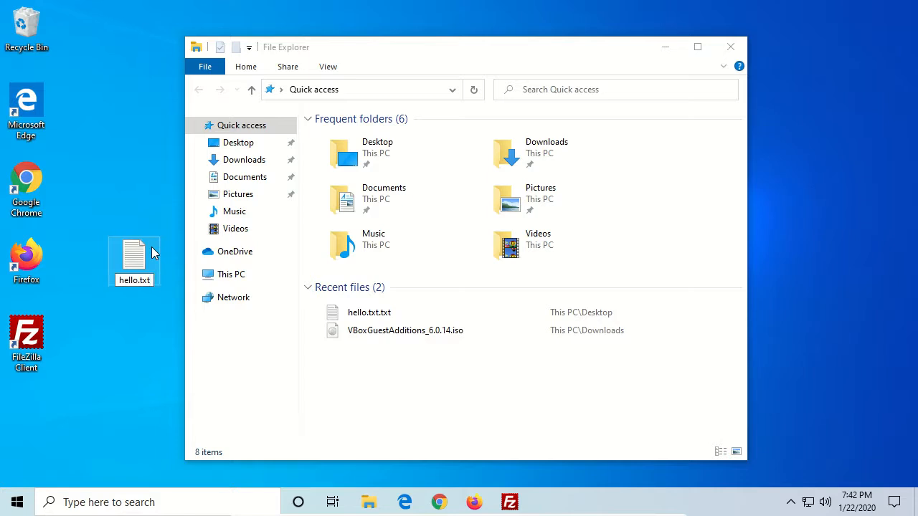
- Open hello.txt in Notepad, write hello, save the file and close Notepad
{"action": "key", "text": "Return"}
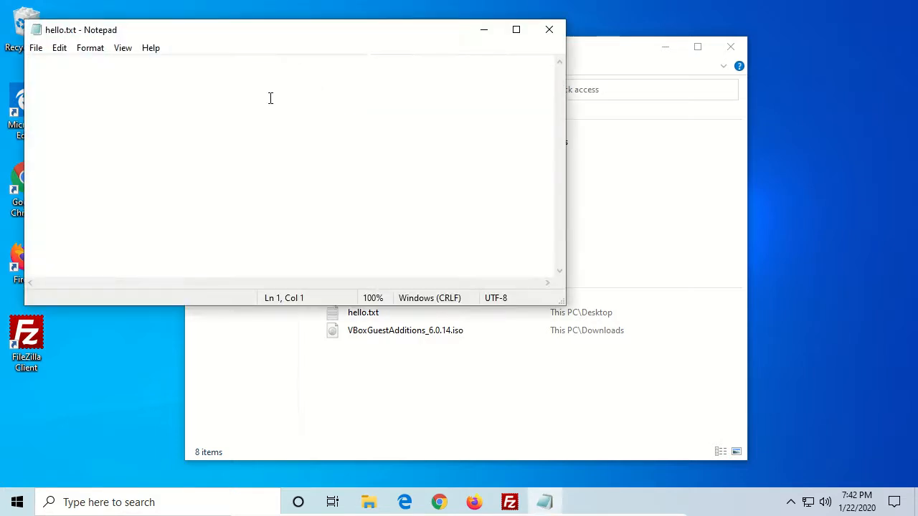
{"action": "left_click_drag", "start_coordinate": [165, 19], "coordinate": [307, 17]}
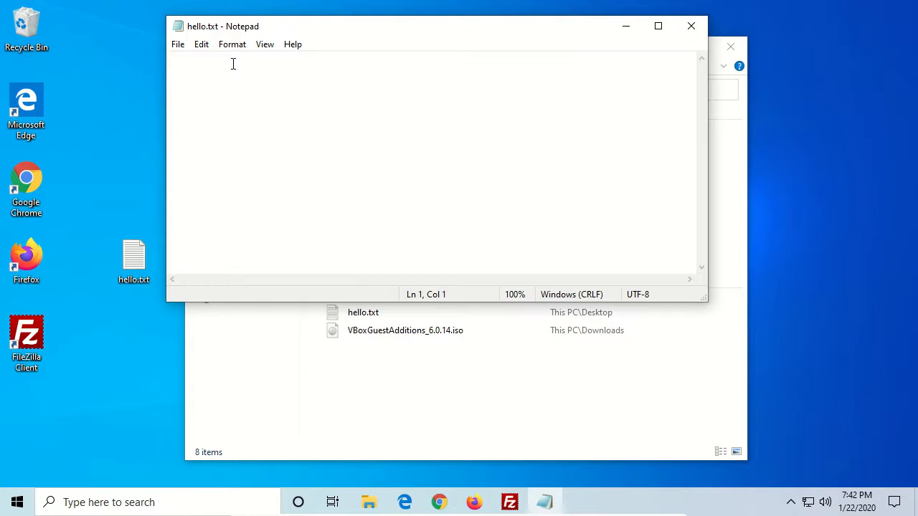
{"action": "type", "text": "hello"}
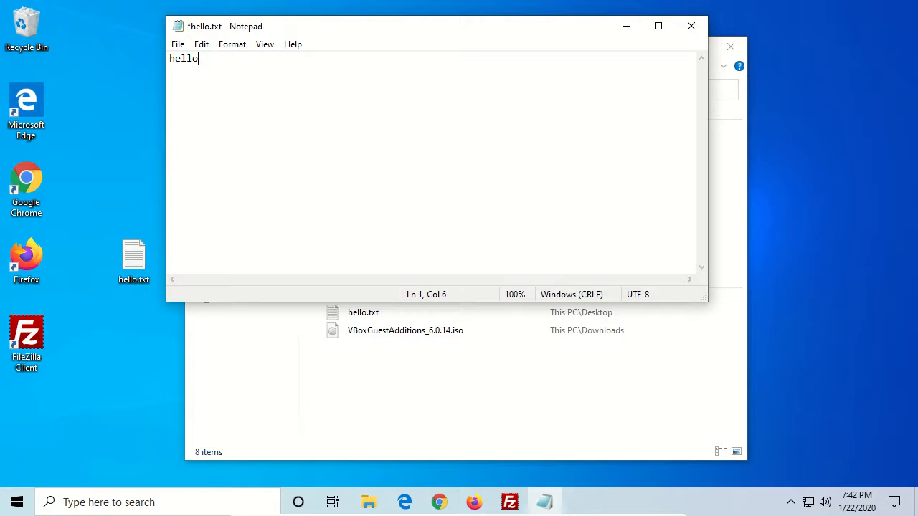
{"action": "key", "text": "ctrl+s"}
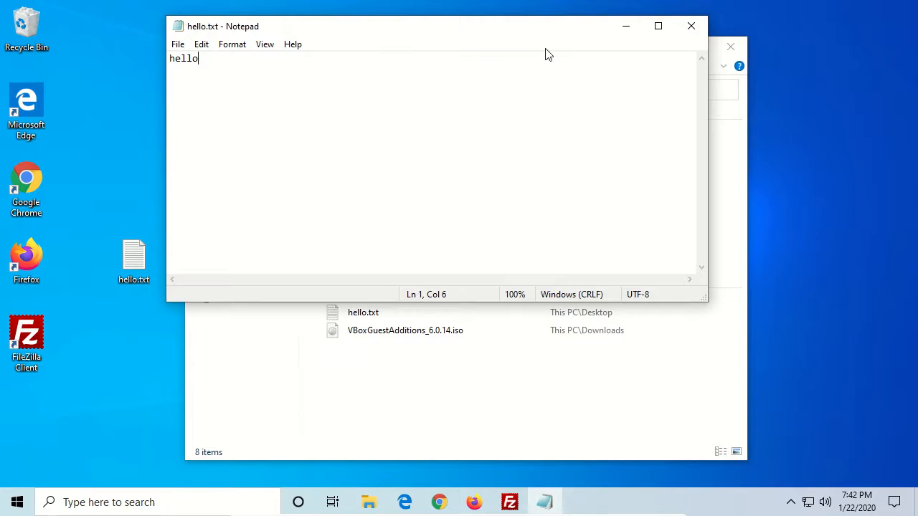
{"action": "left_click", "coordinate": [691, 26]}
- Return to FileZilla and refresh the local Desktop folder listing
{"action": "left_click_drag", "start_coordinate": [132, 262], "coordinate": [91, 190]}
{"action": "left_click", "coordinate": [88, 246]}
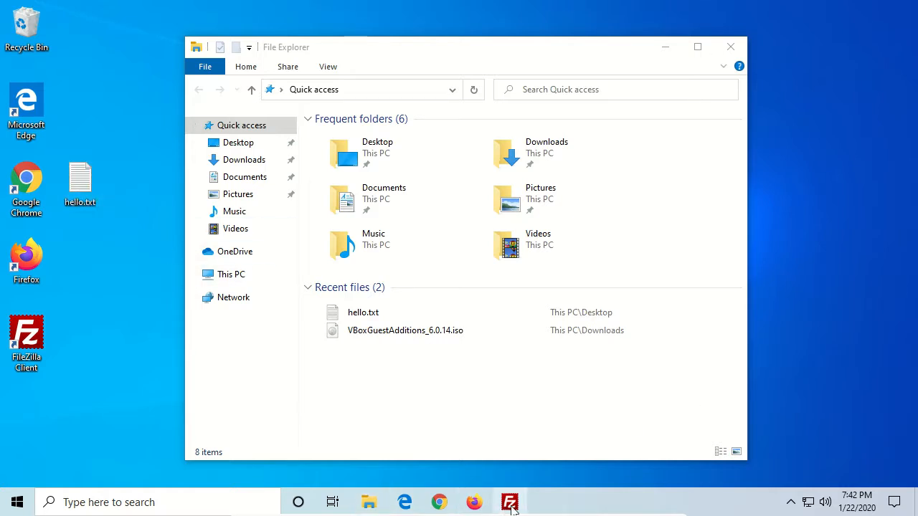
{"action": "left_click", "coordinate": [509, 502]}
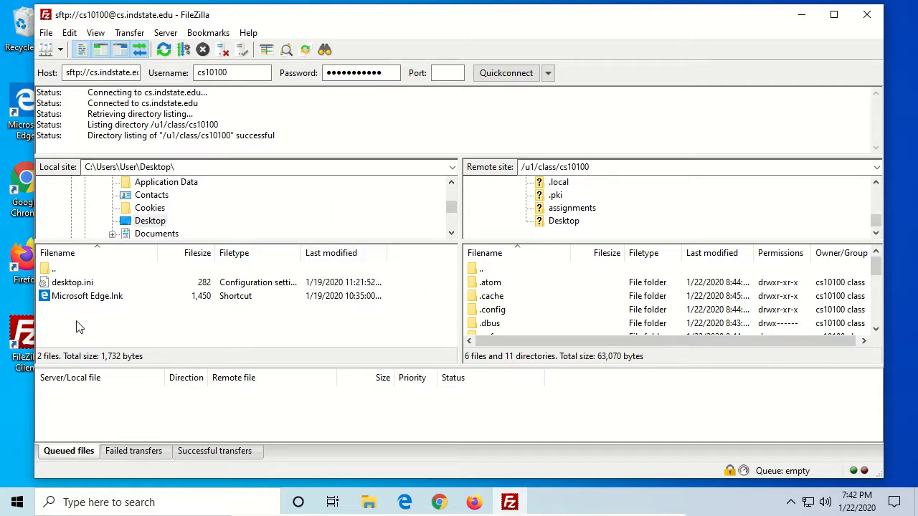
{"action": "left_click", "coordinate": [141, 224]}
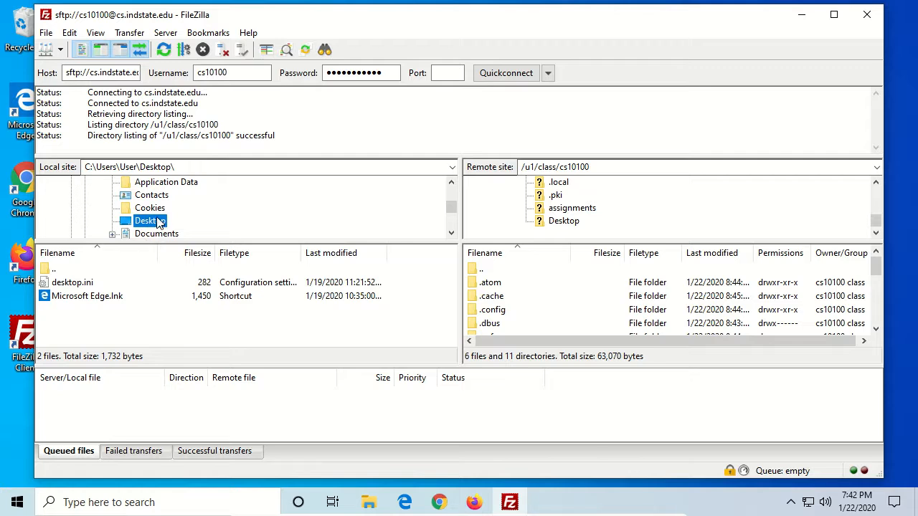
{"action": "right_click", "coordinate": [124, 325]}
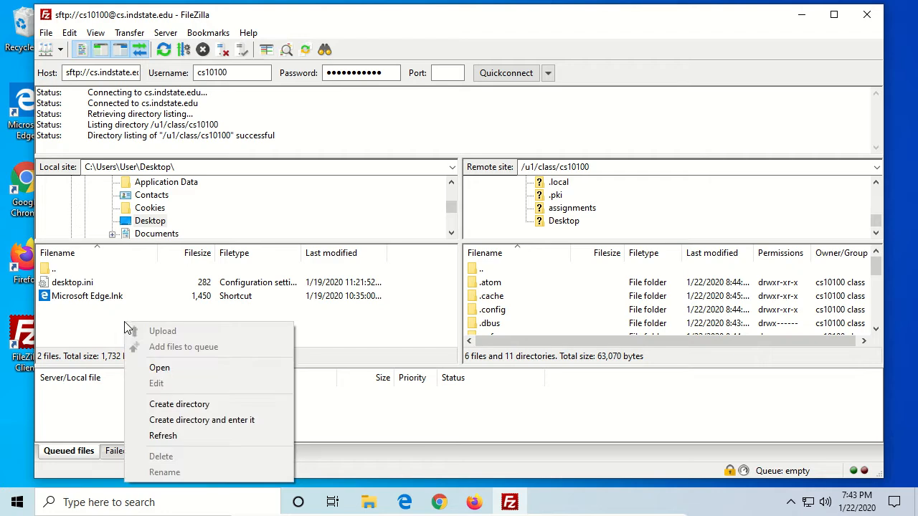
{"action": "left_click", "coordinate": [172, 437]}
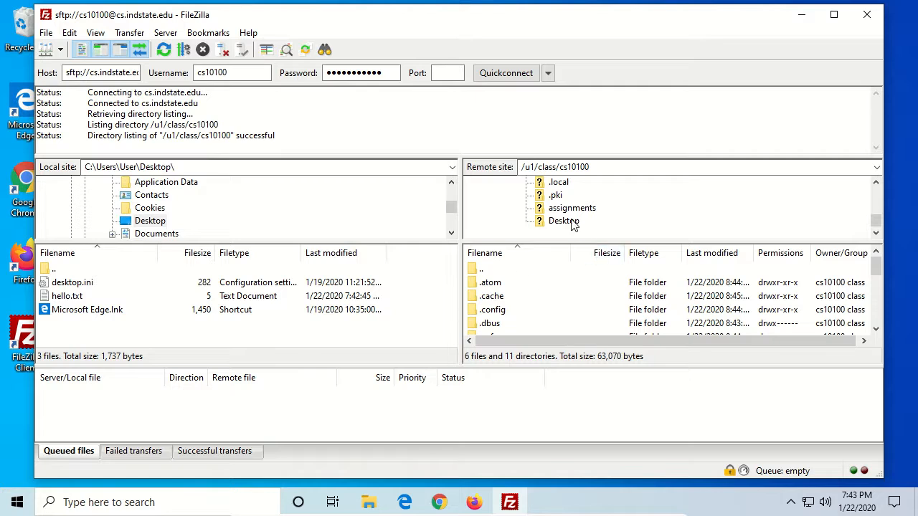
- Upload hello.txt from the local Desktop into the remote home folder
{"action": "scroll", "coordinate": [574, 224], "scroll_direction": "up", "scroll_amount": 4}
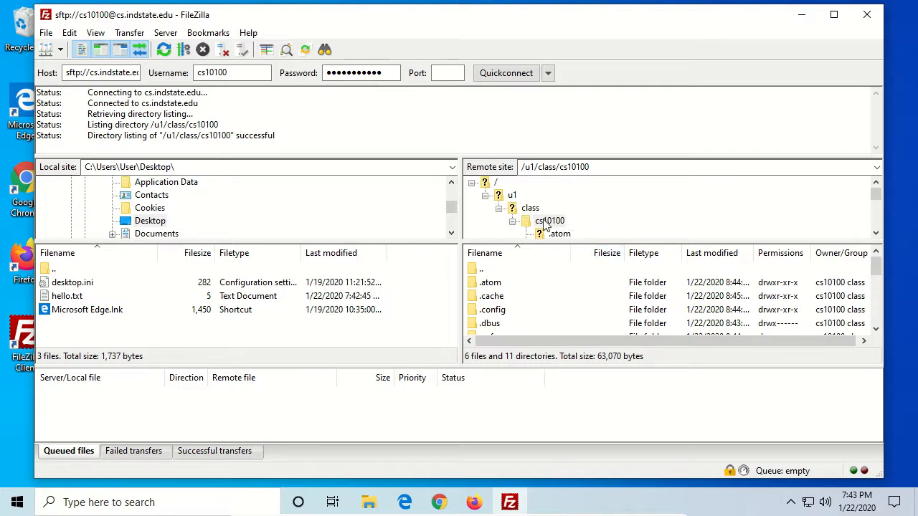
{"action": "double_click", "coordinate": [545, 223]}
{"action": "left_click", "coordinate": [545, 223]}
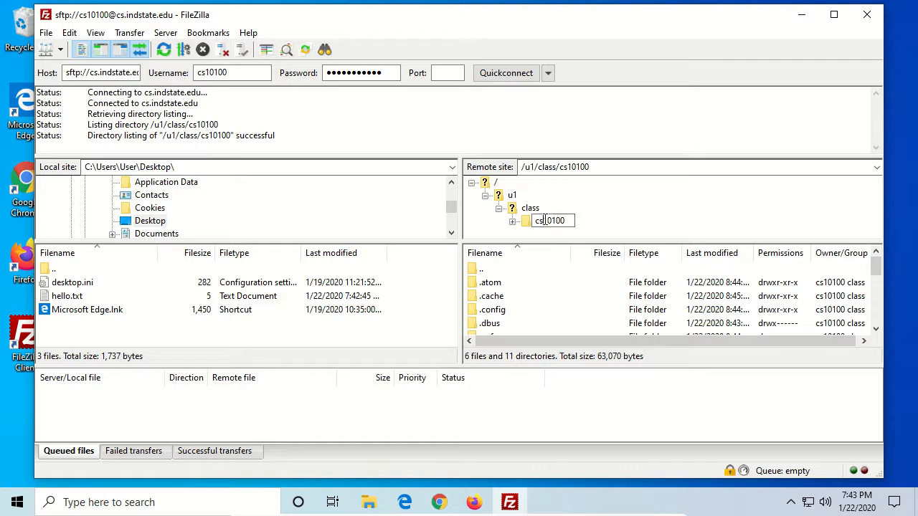
{"action": "key", "text": "Escape"}
{"action": "scroll", "coordinate": [543, 306], "scroll_direction": "down", "scroll_amount": 5}
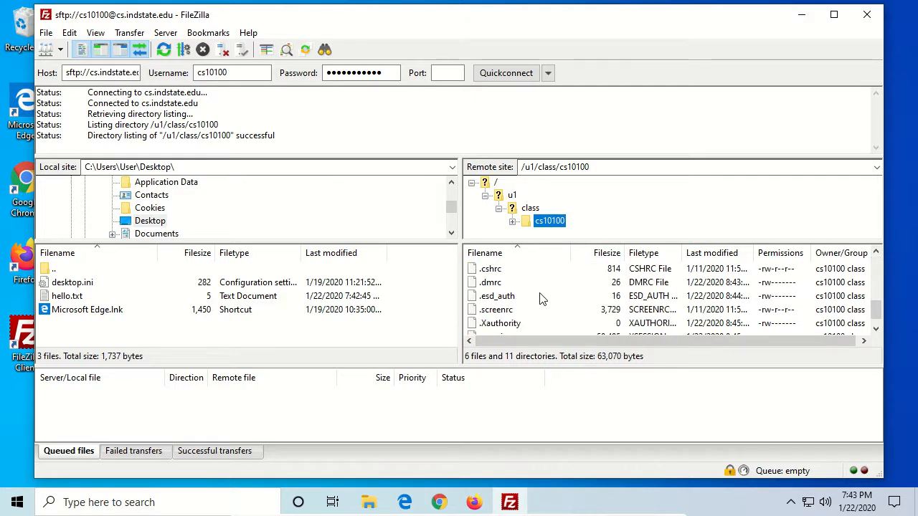
{"action": "scroll", "coordinate": [543, 299], "scroll_direction": "up", "scroll_amount": 5}
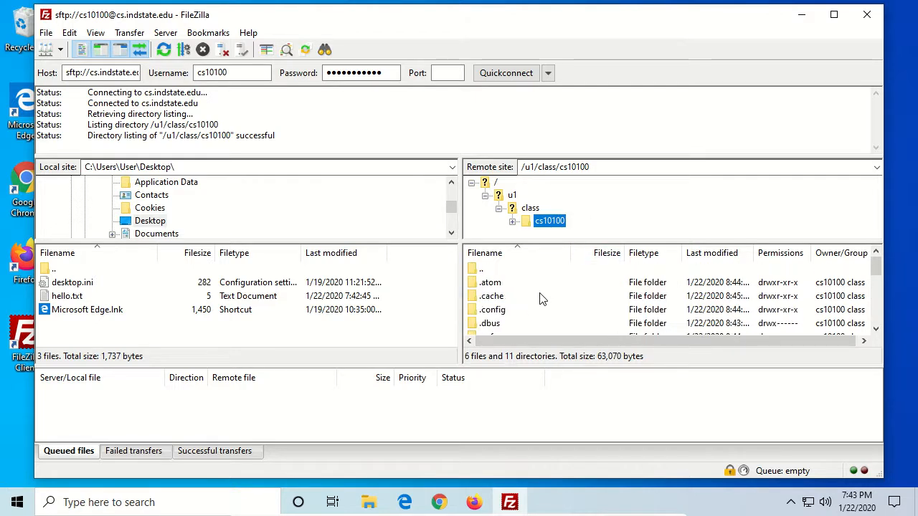
{"action": "scroll", "coordinate": [616, 271], "scroll_direction": "down", "scroll_amount": 5}
{"action": "left_click_drag", "start_coordinate": [60, 297], "coordinate": [552, 226]}
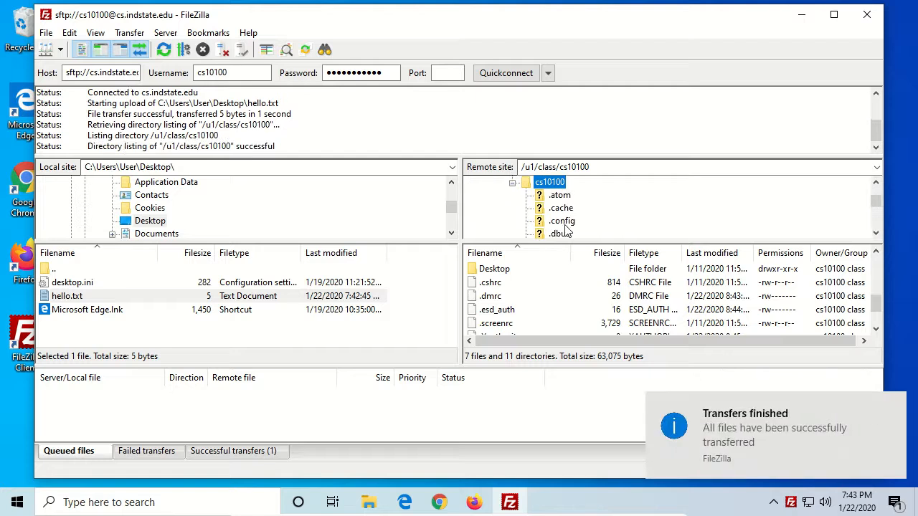
{"action": "scroll", "coordinate": [530, 323], "scroll_direction": "down", "scroll_amount": 1}
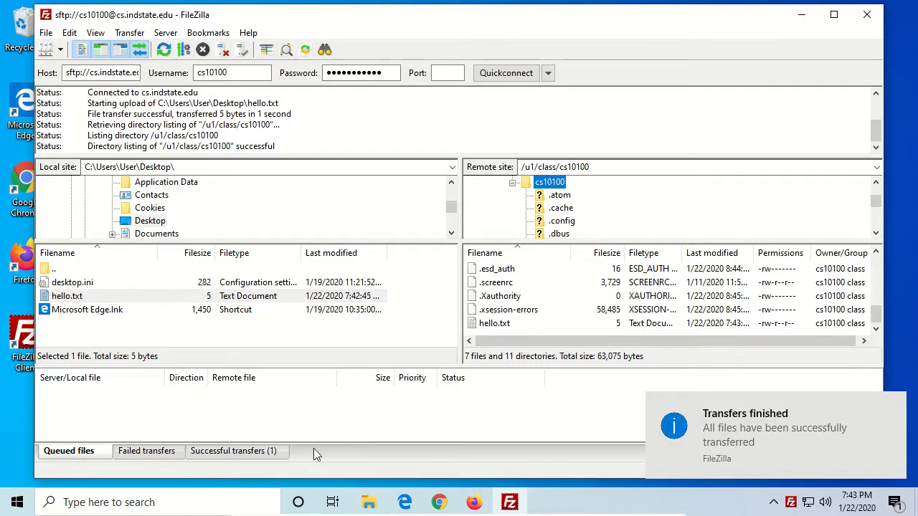
- Open Command Prompt and start an SSH session to cs.indstate.edu with the account username
{"action": "left_click", "coordinate": [157, 492]}
{"action": "type", "text": "cmd"}
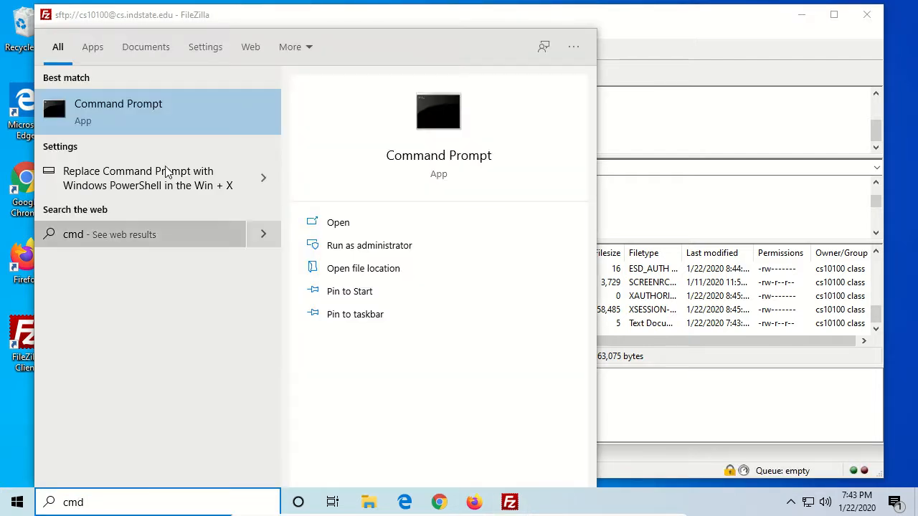
{"action": "left_click", "coordinate": [162, 128]}
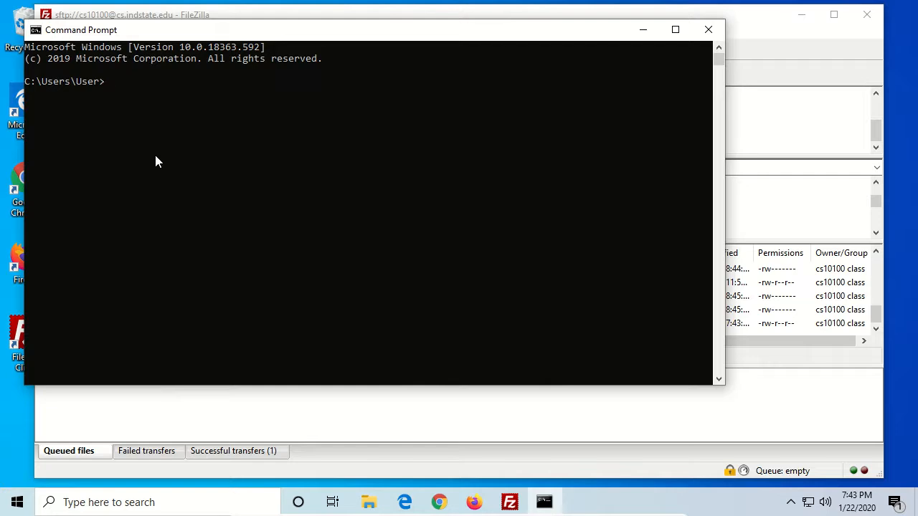
{"action": "type", "text": "ssh cs10100@cs.indstate.edu"}
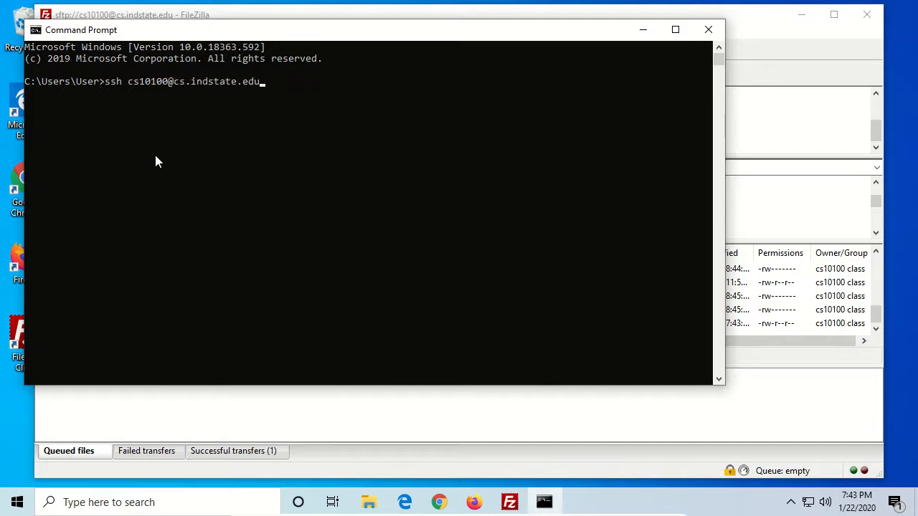
{"action": "key", "text": "Return"}
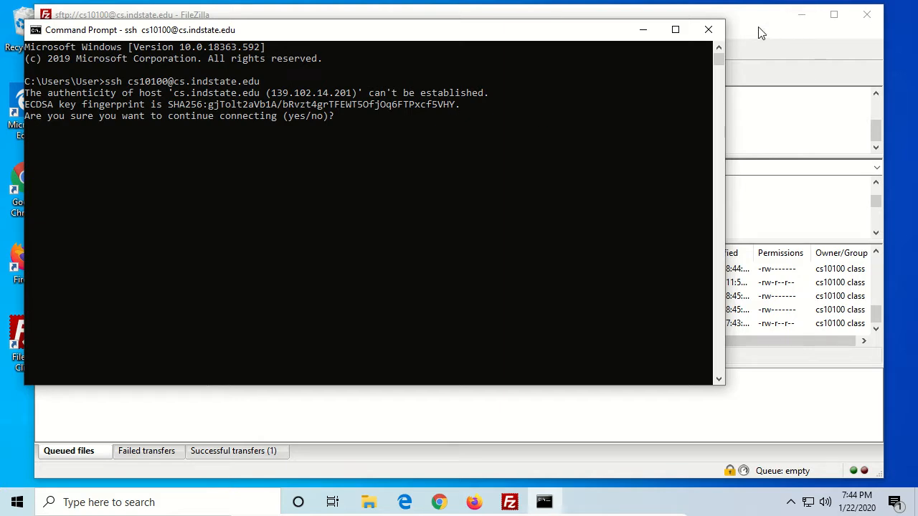
- Accept the server's host key and enter the account password to log in over SSH
{"action": "type", "text": "yes"}
{"action": "key", "text": "Return"}
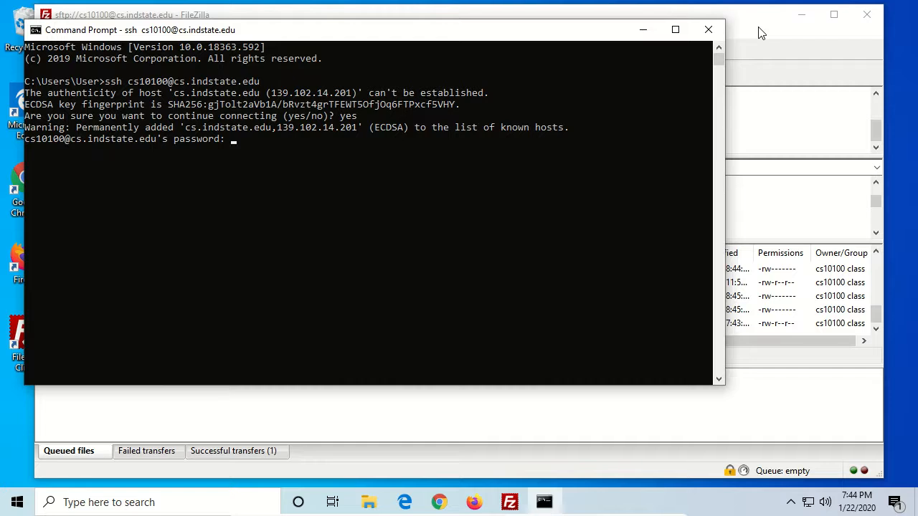
{"action": "key", "text": "Return"}
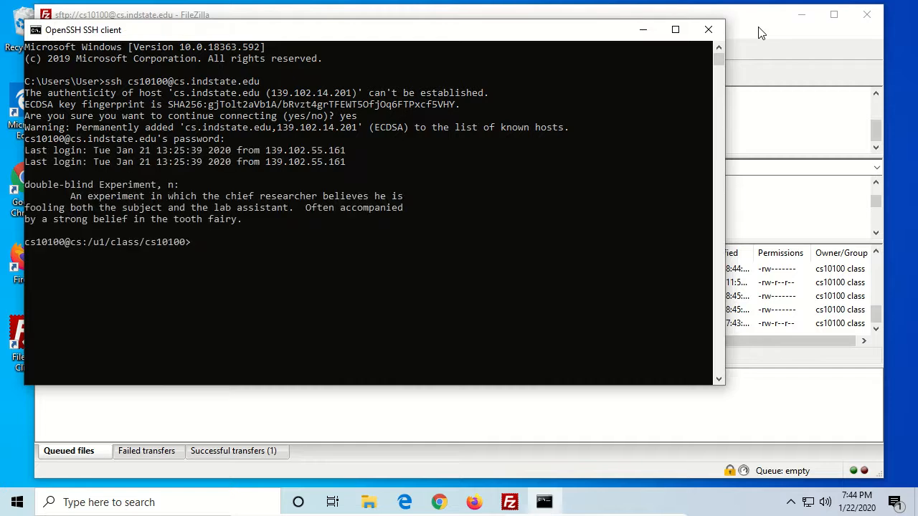
- List the files in the remote home folder and display the contents of hello.txt
{"action": "type", "text": "ls"}
{"action": "key", "text": "Return"}
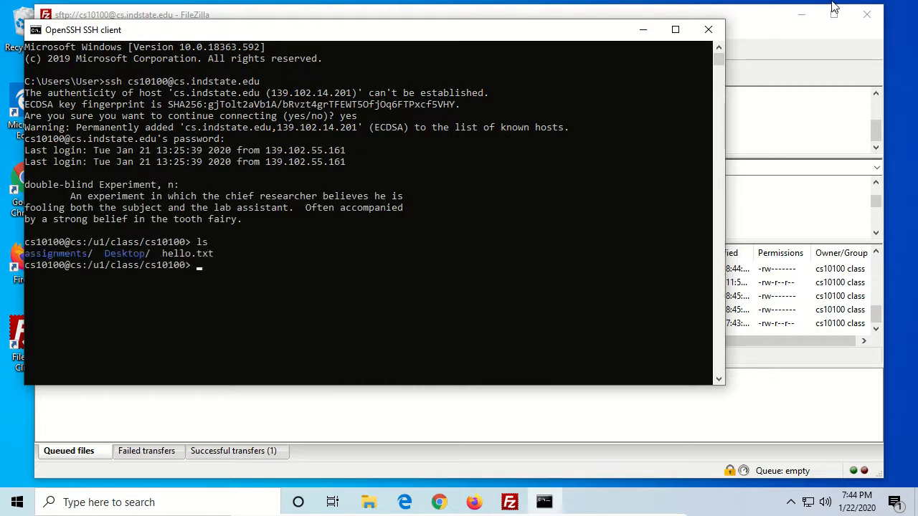
{"action": "type", "text": "cat hello.txt"}
{"action": "key", "text": "Return"}
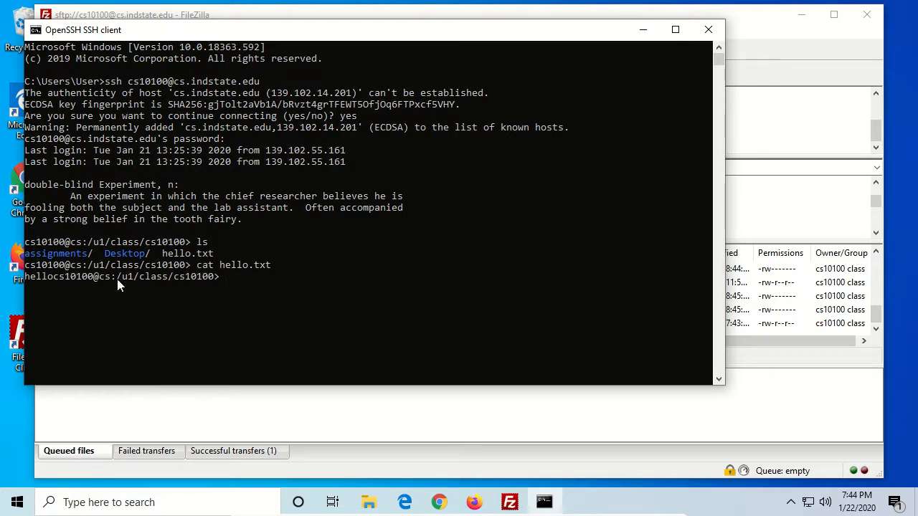
- Open hello.txt in nano, add a line break after hello, save the file and exit nano
{"action": "left_click", "coordinate": [53, 276]}
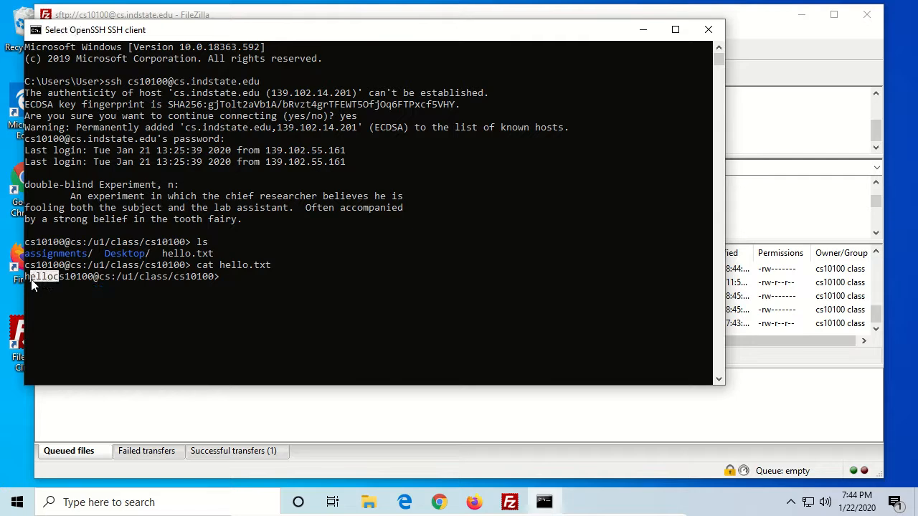
{"action": "left_click", "coordinate": [53, 279]}
{"action": "type", "text": "nano he"}
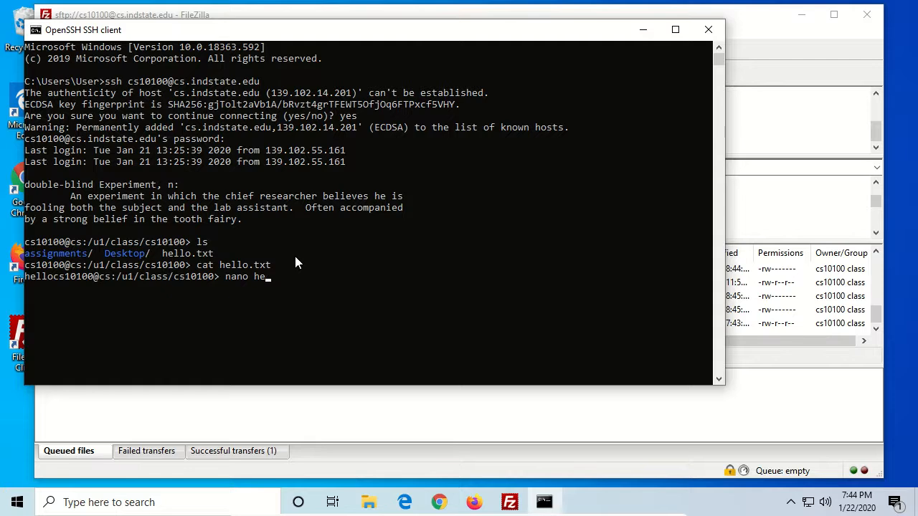
{"action": "key", "text": "Tab"}
{"action": "key", "text": "Return"}
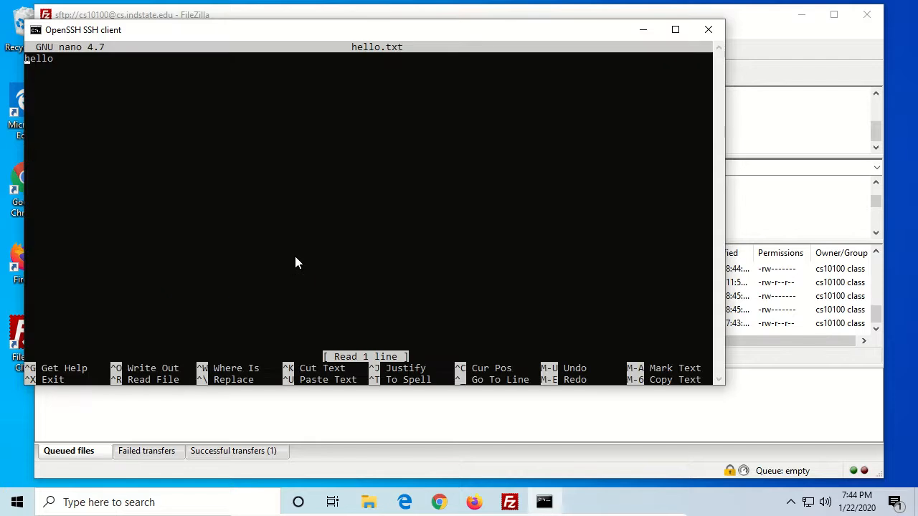
{"action": "key", "text": "End"}
{"action": "key", "text": "Return"}
{"action": "key", "text": "ctrl+s"}
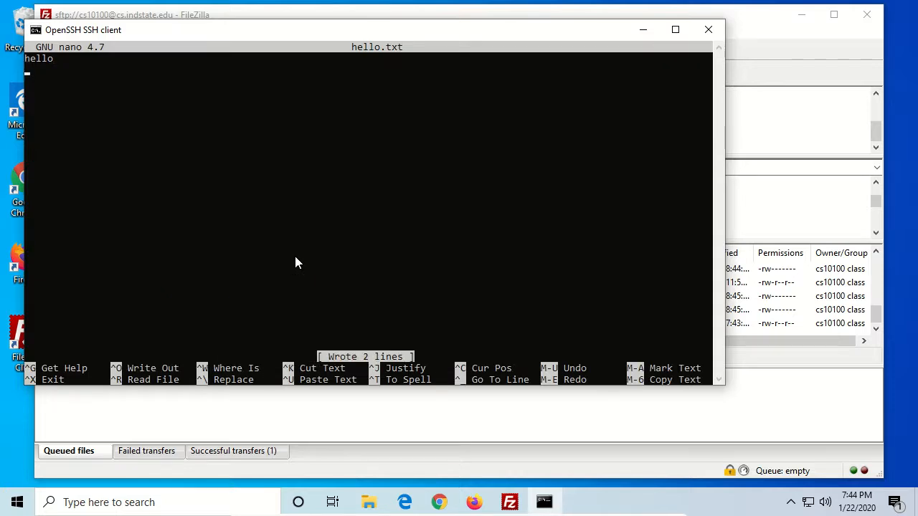
{"action": "key", "text": "ctrl+x"}
- Display the contents of hello.txt again by rerunning the previous cat command
{"action": "key", "text": "Up"}
{"action": "key", "text": "Up"}
{"action": "key", "text": "Return"}
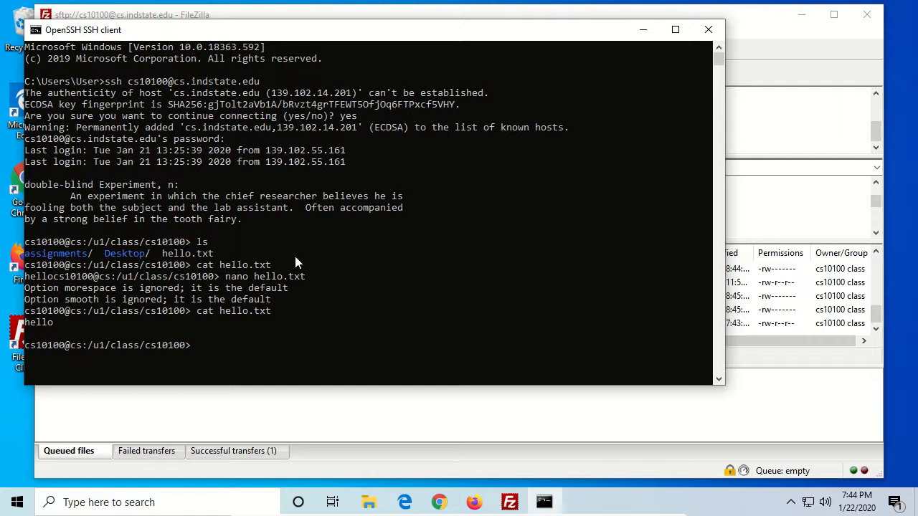
- Reopen hello.txt in nano, add the word there below a blank line, write the file out and exit nano
{"action": "left_click", "coordinate": [258, 327]}
{"action": "type", "text": "exit"}
{"action": "key", "text": "BackSpace"}
{"action": "key", "text": "BackSpace"}
{"action": "key", "text": "BackSpace"}
{"action": "key", "text": "BackSpace"}
{"action": "type", "text": "nano hello.txt"}
{"action": "key", "text": "Return"}
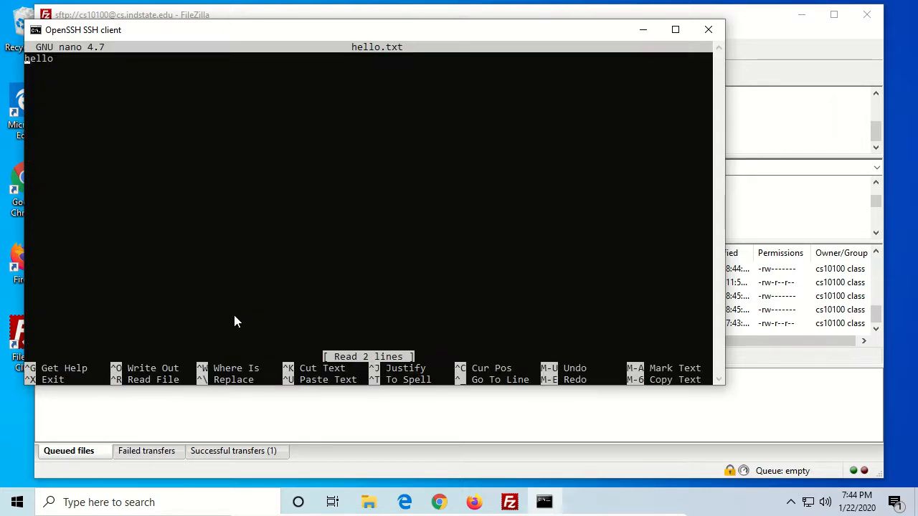
{"action": "key", "text": "Down"}
{"action": "key", "text": "Left"}
{"action": "key", "text": "Return"}
{"action": "key", "text": "Return"}
{"action": "type", "text": "there"}
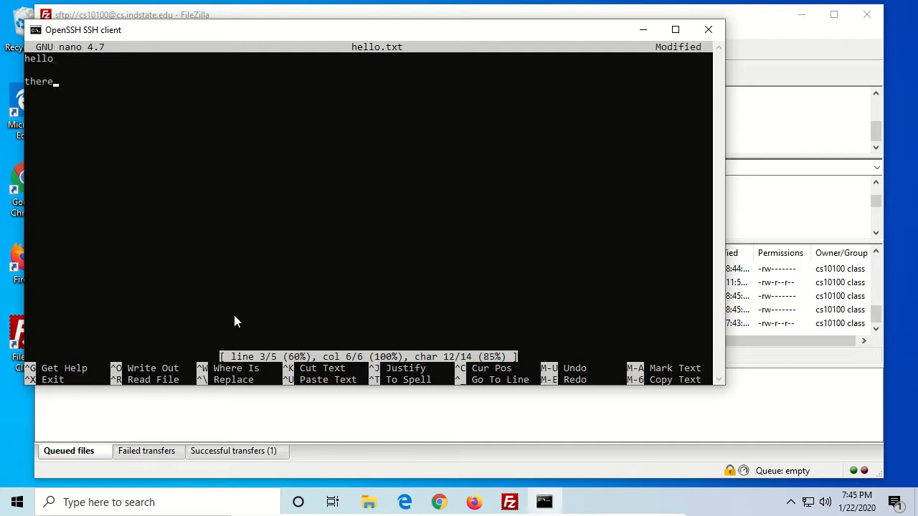
{"action": "key", "text": "ctrl+s"}
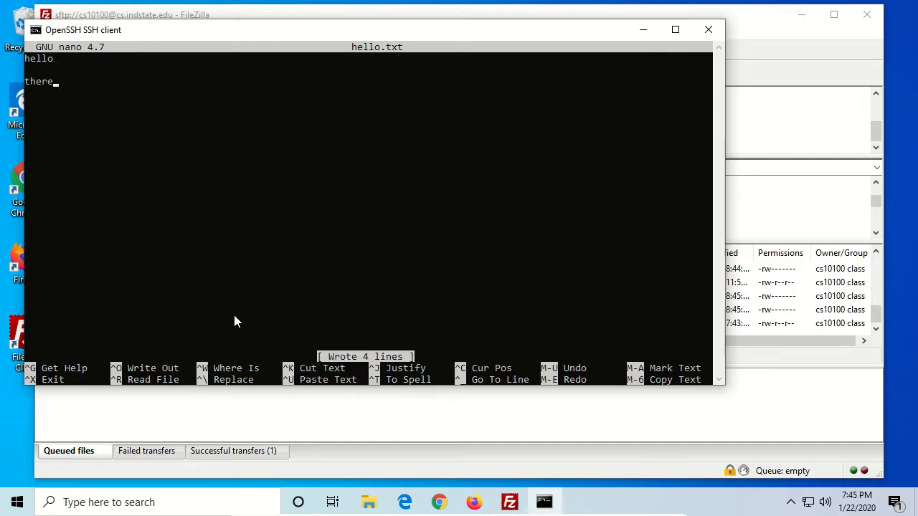
{"action": "key", "text": "ctrl+o"}
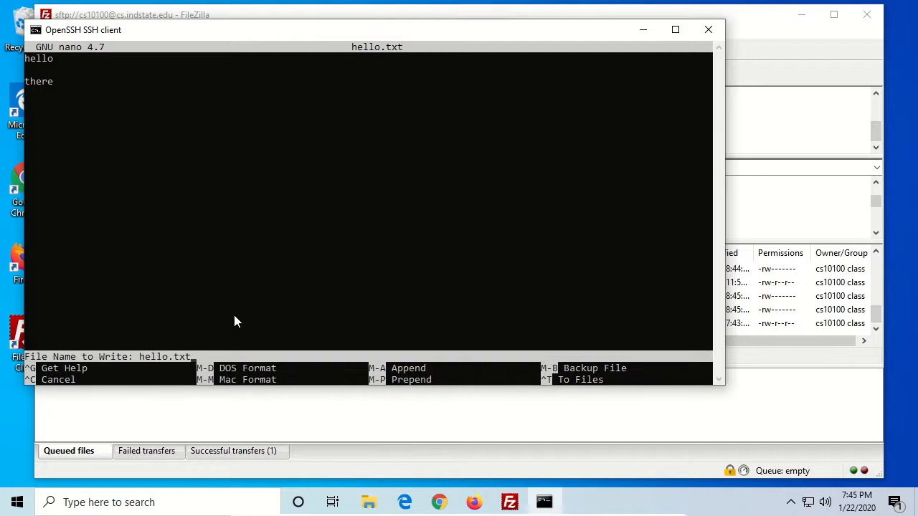
{"action": "key", "text": "Return"}
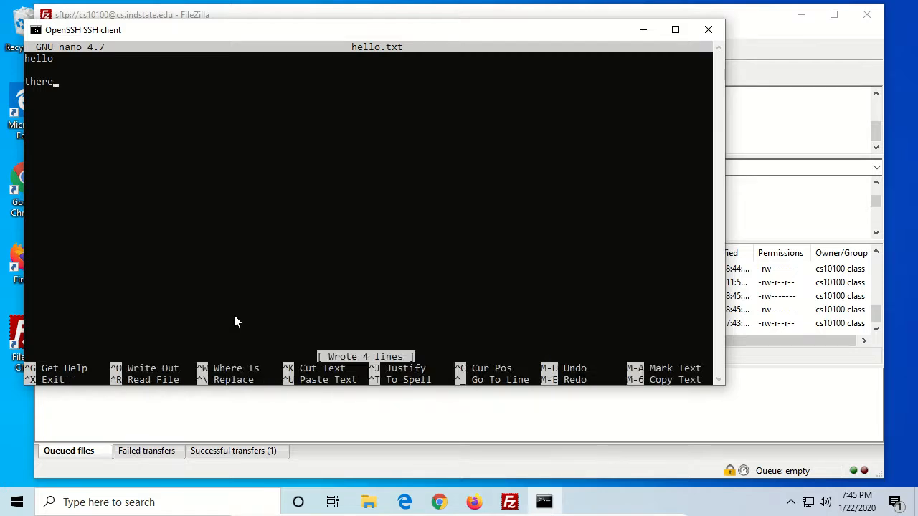
{"action": "key", "text": "ctrl+x"}
- Log out of the SSH session and close the Command Prompt window
{"action": "type", "text": "exit"}
{"action": "key", "text": "Return"}
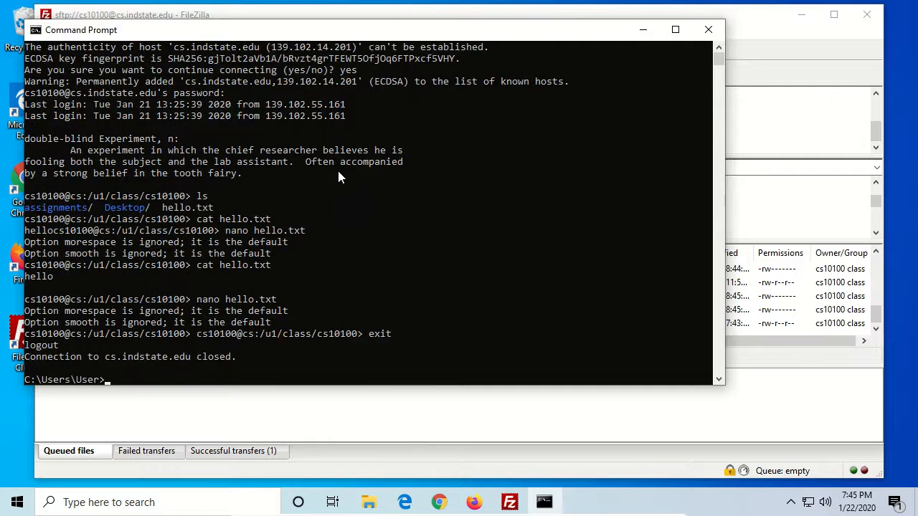
{"action": "left_click", "coordinate": [707, 29]}
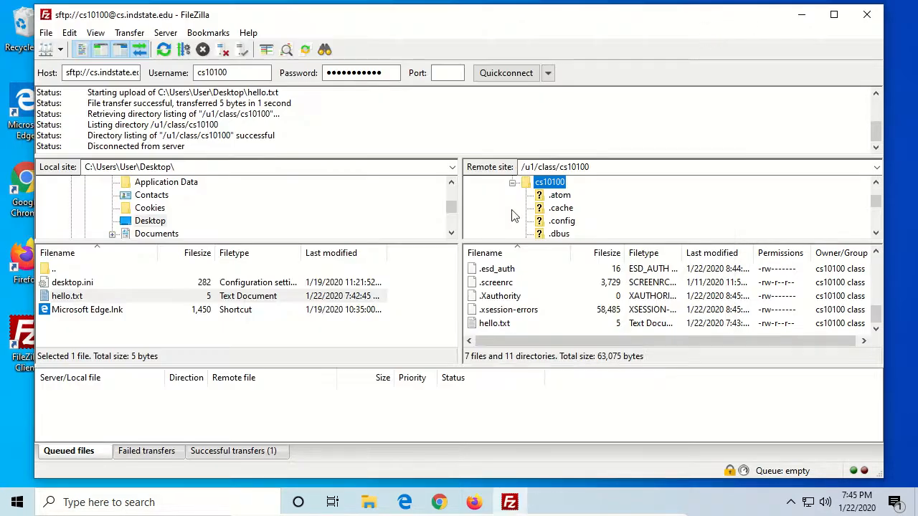
- Refresh the remote listing and download hello.txt to the local Desktop, overwriting the existing file and always using this action
{"action": "right_click", "coordinate": [549, 311]}
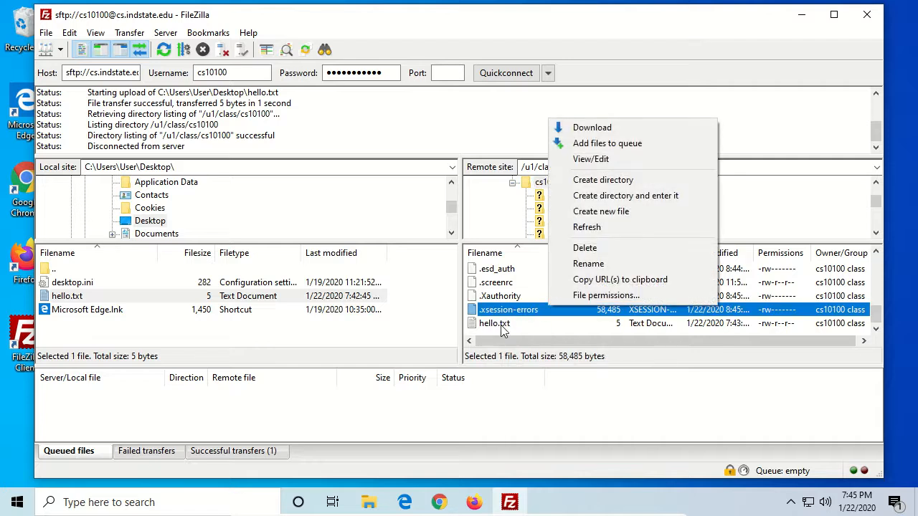
{"action": "left_click", "coordinate": [603, 231]}
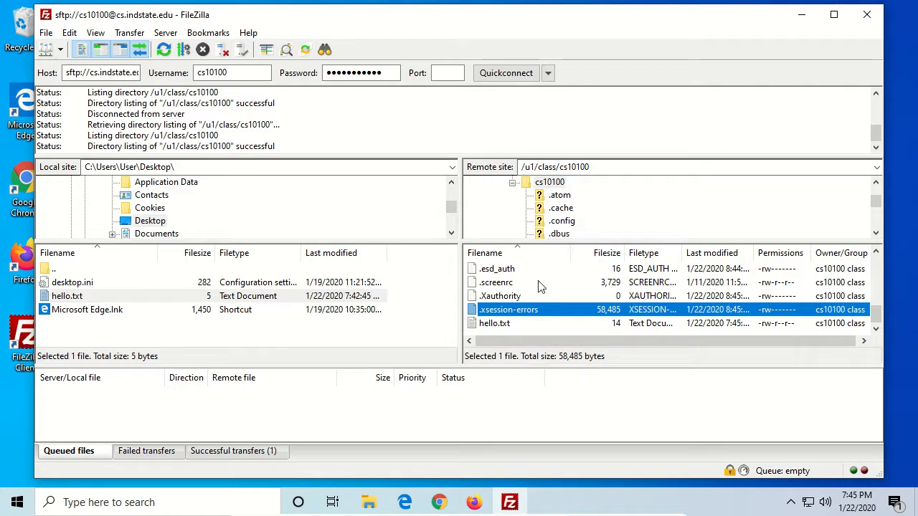
{"action": "left_click_drag", "start_coordinate": [501, 326], "coordinate": [223, 331]}
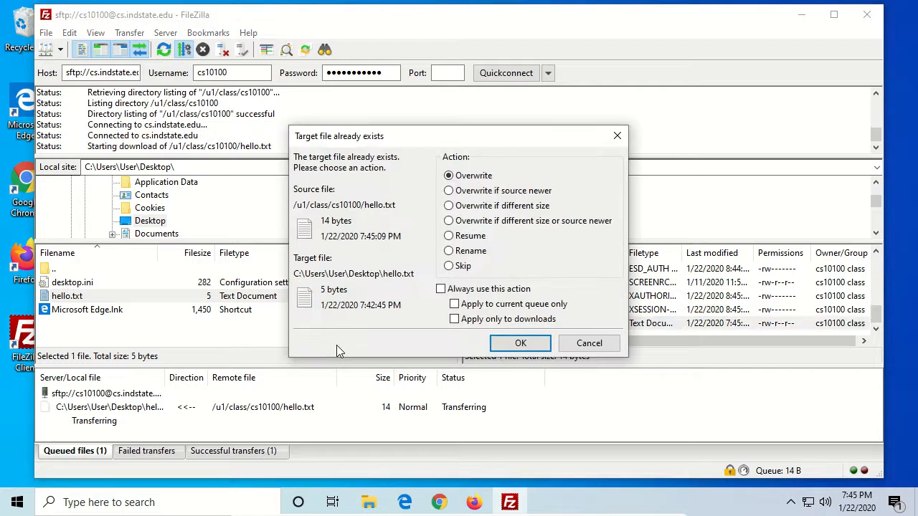
{"action": "left_click", "coordinate": [441, 289]}
{"action": "left_click", "coordinate": [519, 343]}
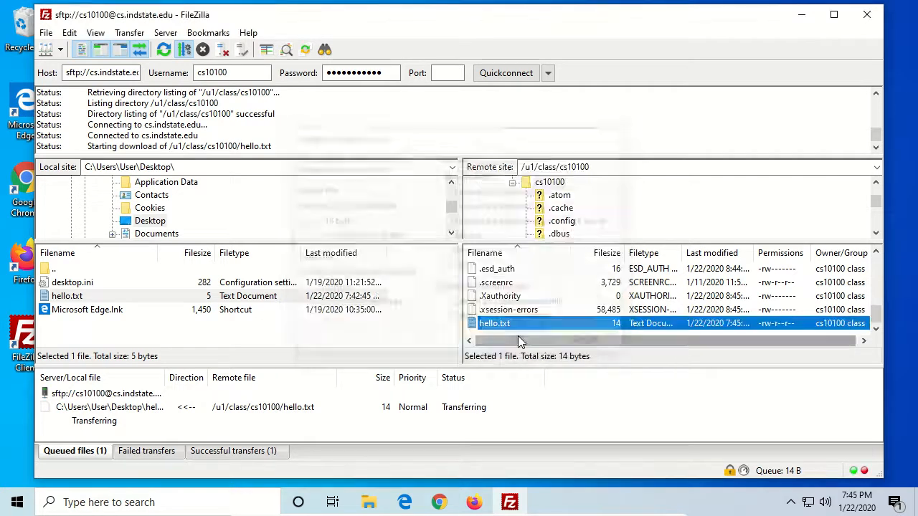
- Open the downloaded hello.txt from the Desktop in Notepad to check its contents, then close Notepad and File Explorer
{"action": "left_click", "coordinate": [801, 14]}
{"action": "double_click", "coordinate": [80, 180]}
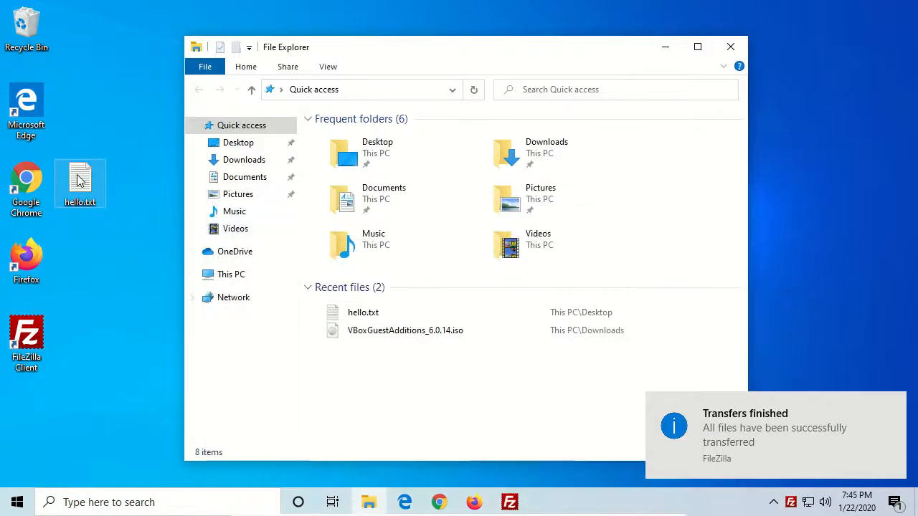
{"action": "left_click", "coordinate": [208, 62]}
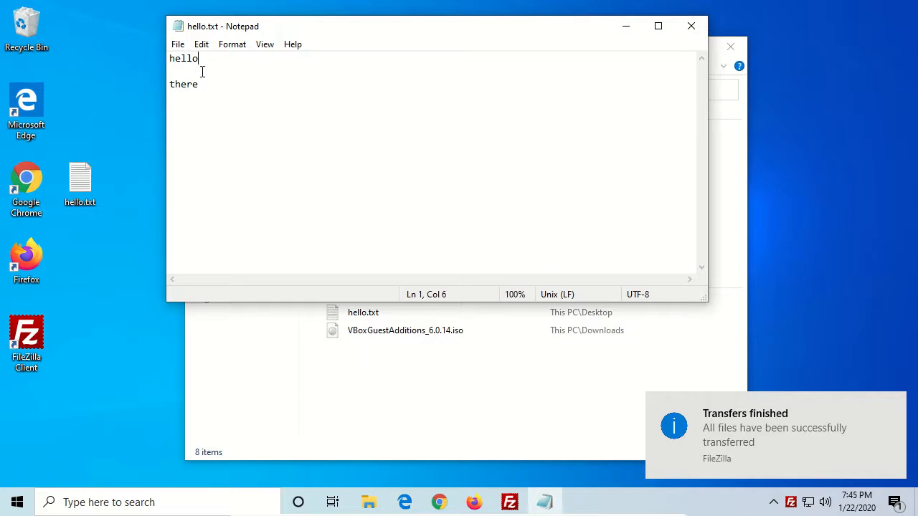
{"action": "left_click", "coordinate": [200, 81]}
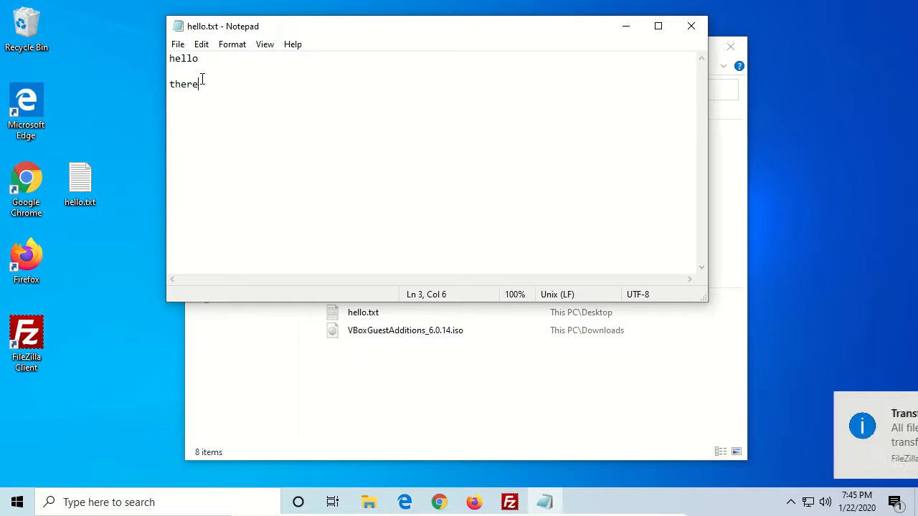
{"action": "left_click", "coordinate": [692, 27]}
{"action": "left_click_drag", "start_coordinate": [566, 51], "coordinate": [638, 43]}
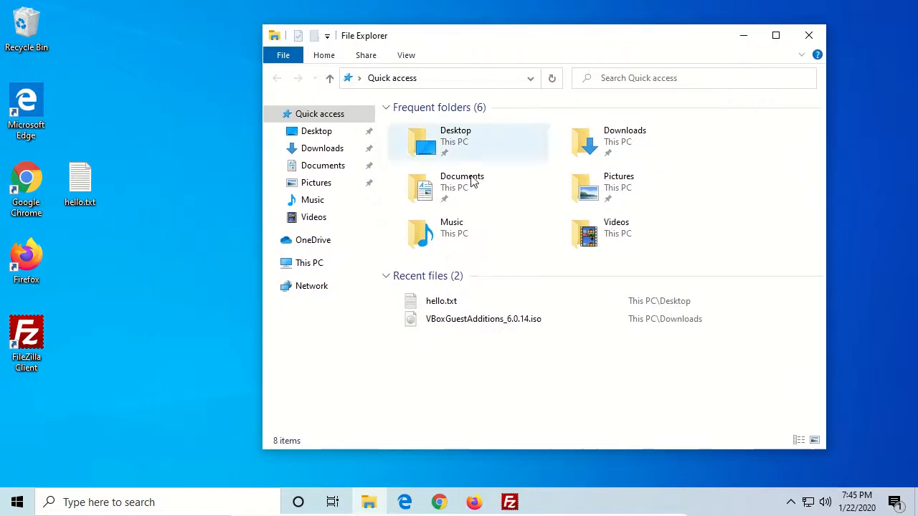
{"action": "left_click", "coordinate": [819, 40]}
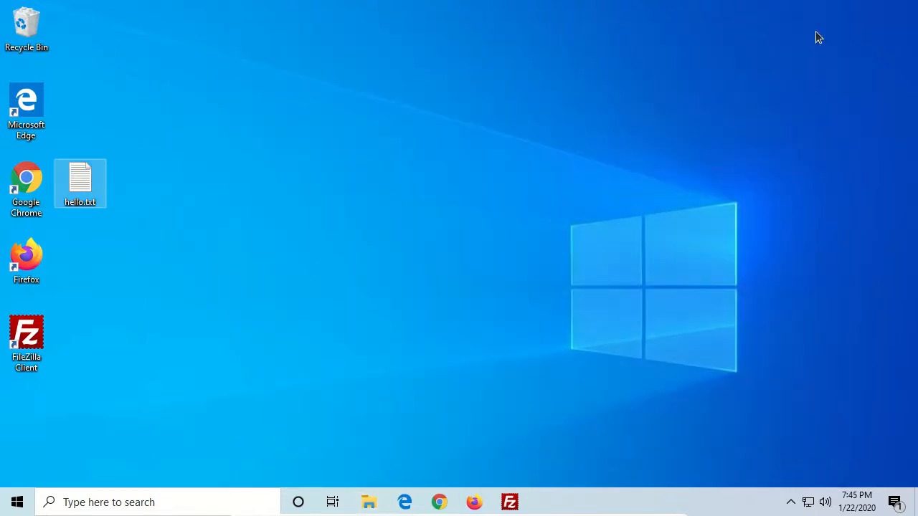